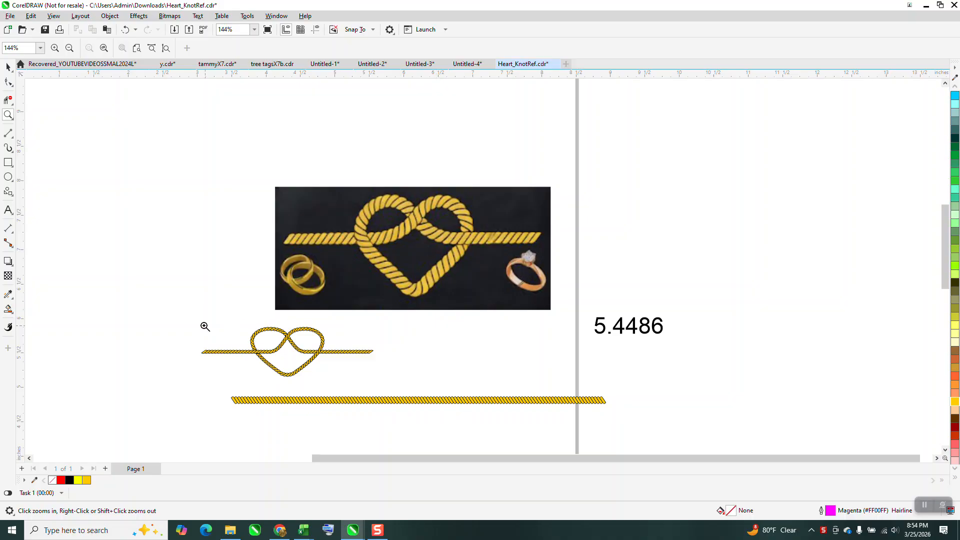
left_click_drag(202, 325, 413, 391)
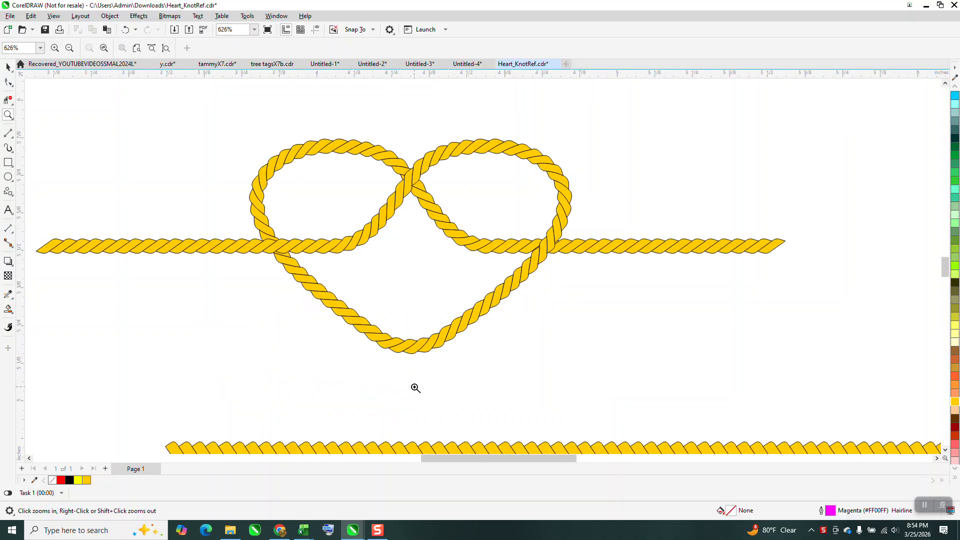
scroll(412, 388, "down", 5)
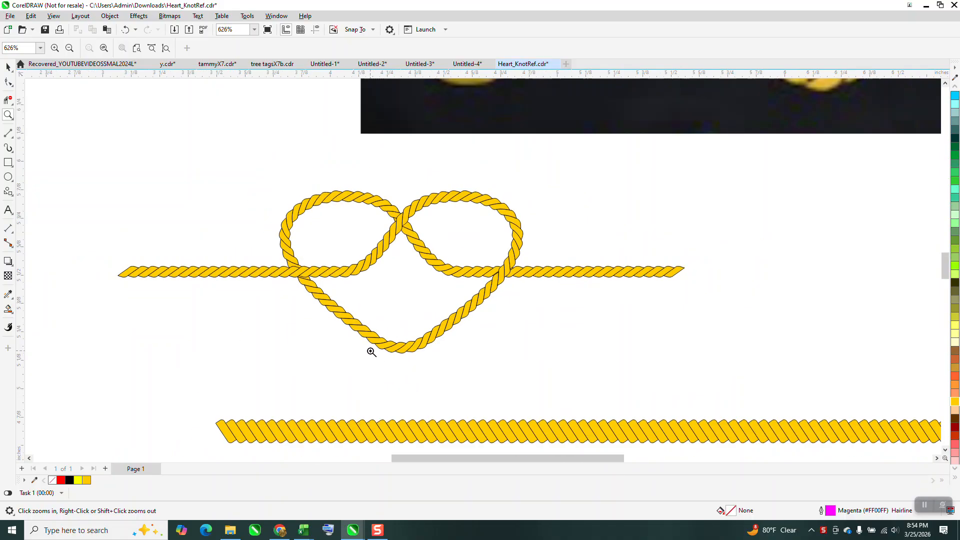
scroll(369, 346, "down", 3)
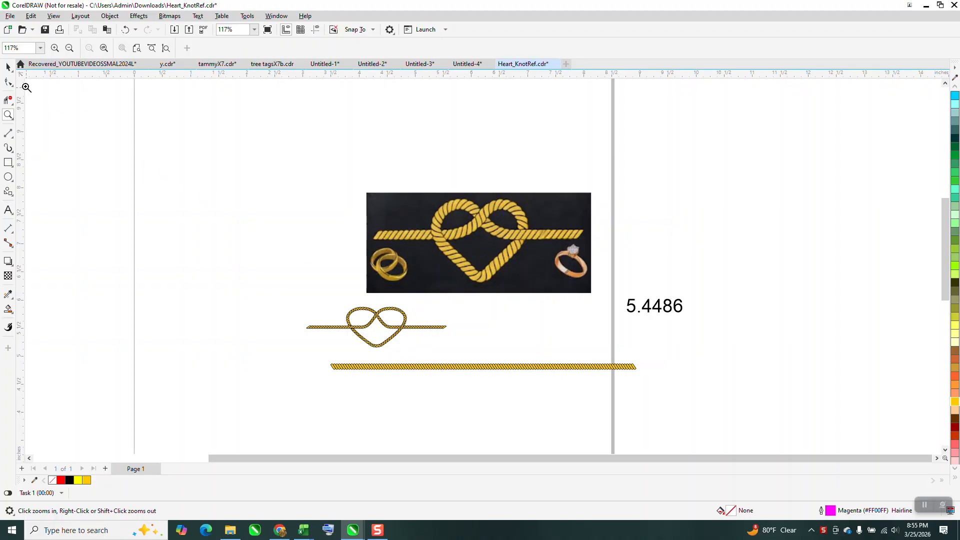
left_click(8, 66)
left_click(407, 320)
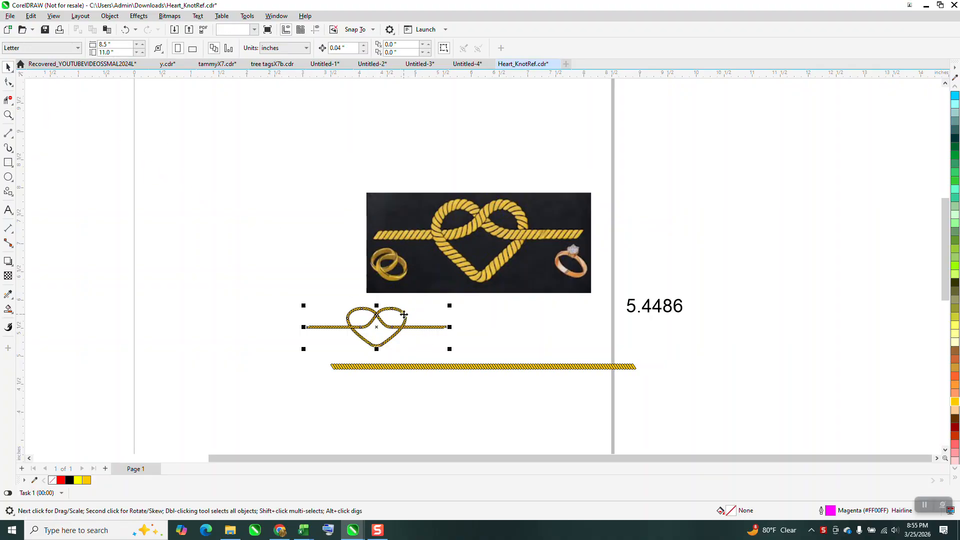
left_click(110, 16)
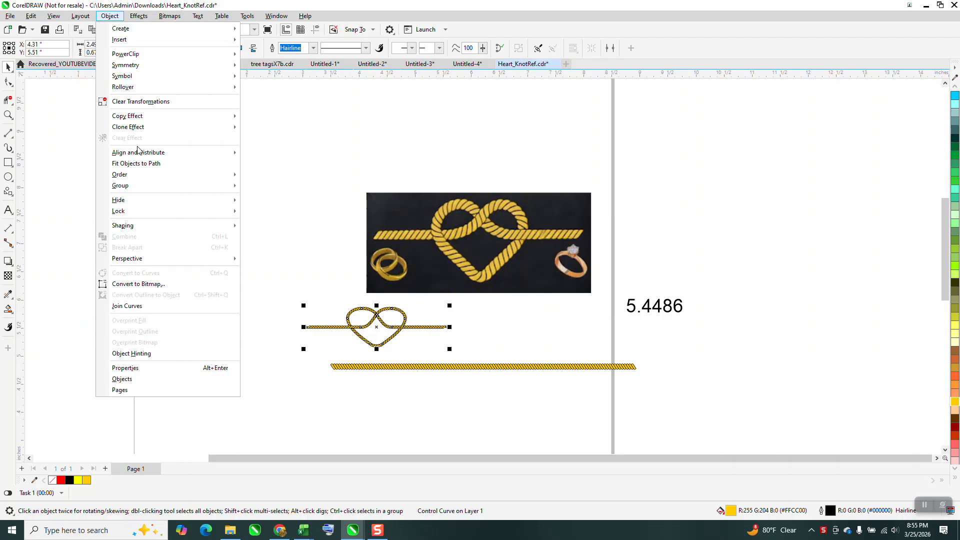
mouse_move(150, 226)
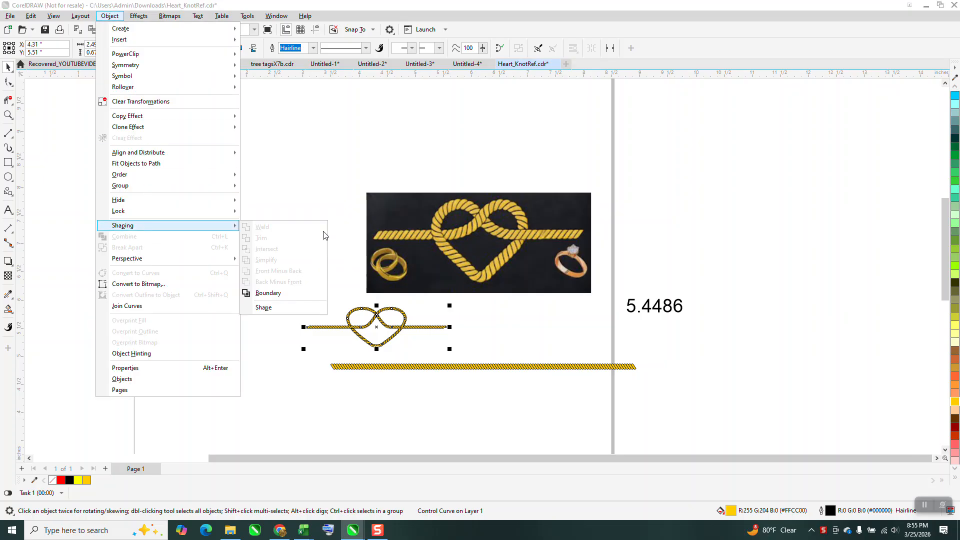
left_click(343, 235)
Break the rope heart knot's artistic media group apart and move its control path off the rope, beside the reference photo.
left_click_drag(292, 300, 309, 324)
left_click_drag(463, 350, 464, 351)
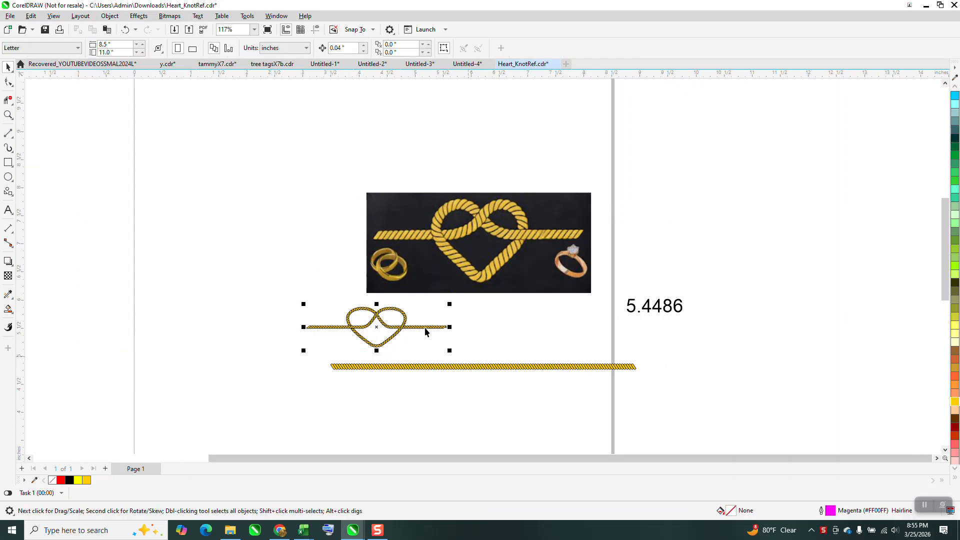
left_click(109, 16)
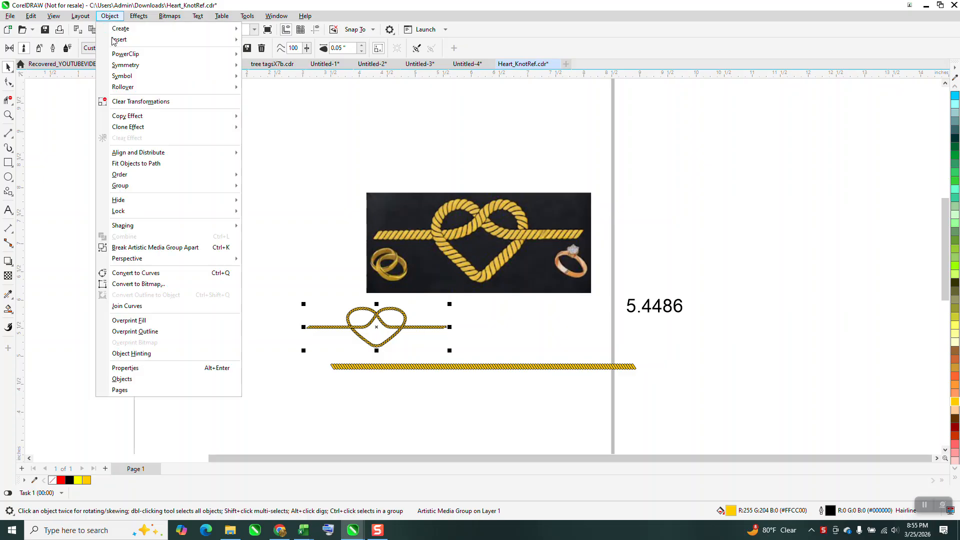
left_click(165, 247)
left_click(265, 236)
left_click_drag(394, 313, 286, 235)
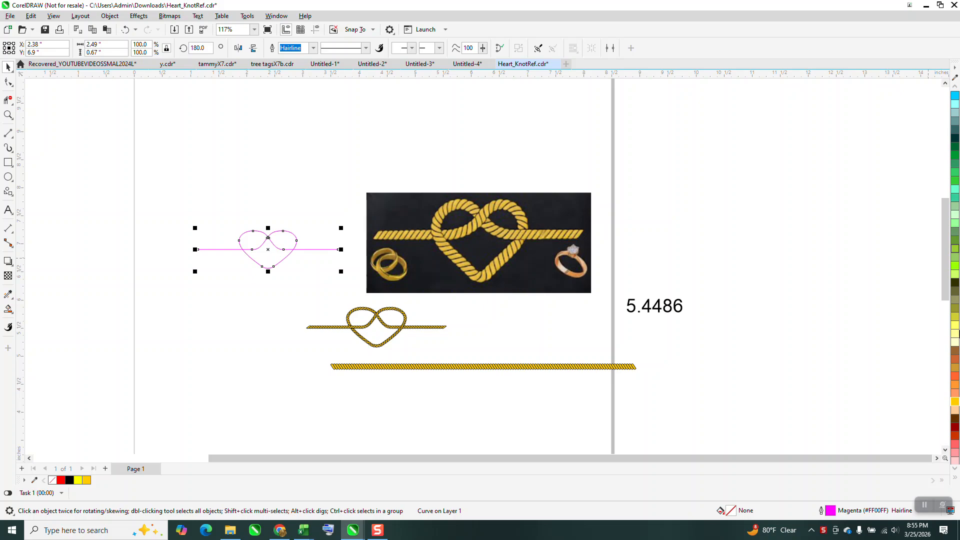
Give the separated heart-knot path a red outline.
left_click(955, 87)
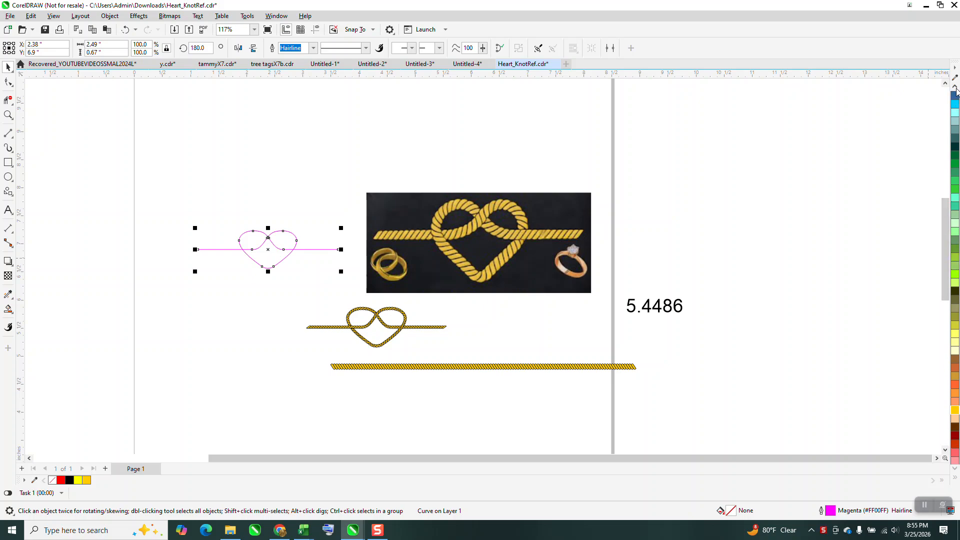
left_click(955, 86)
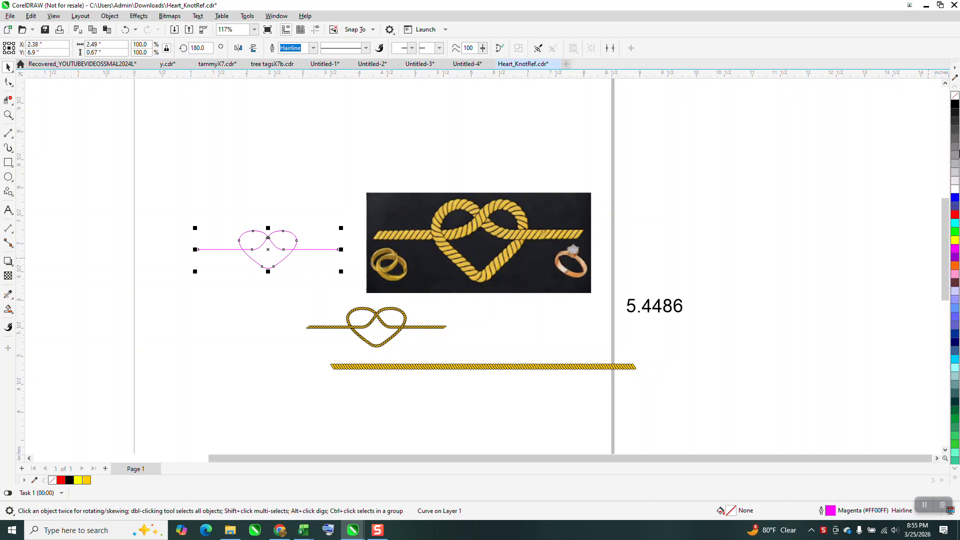
right_click(956, 217)
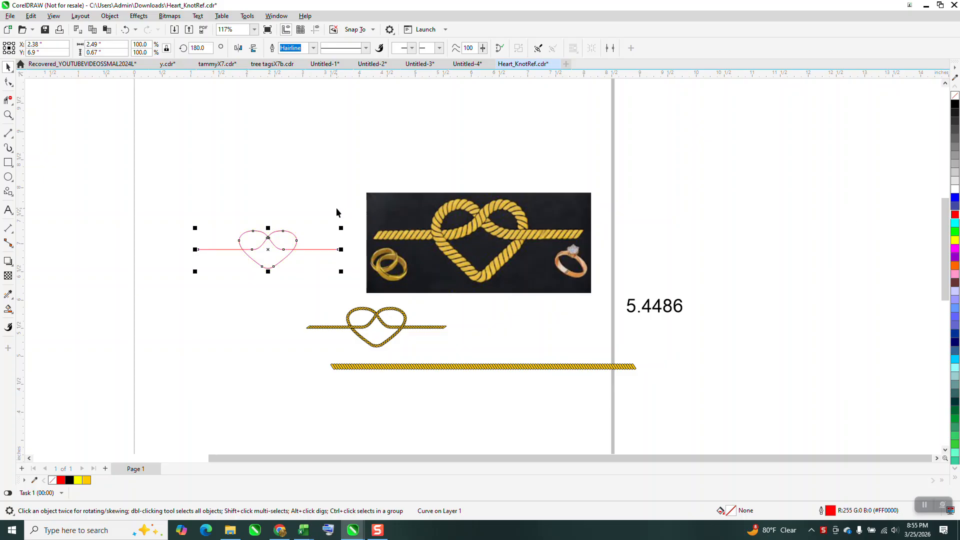
Move the heart-knot path up above the rope knot and shift the reference photo out past the page's right edge.
left_click_drag(268, 238, 394, 147)
left_click_drag(614, 203, 614, 202)
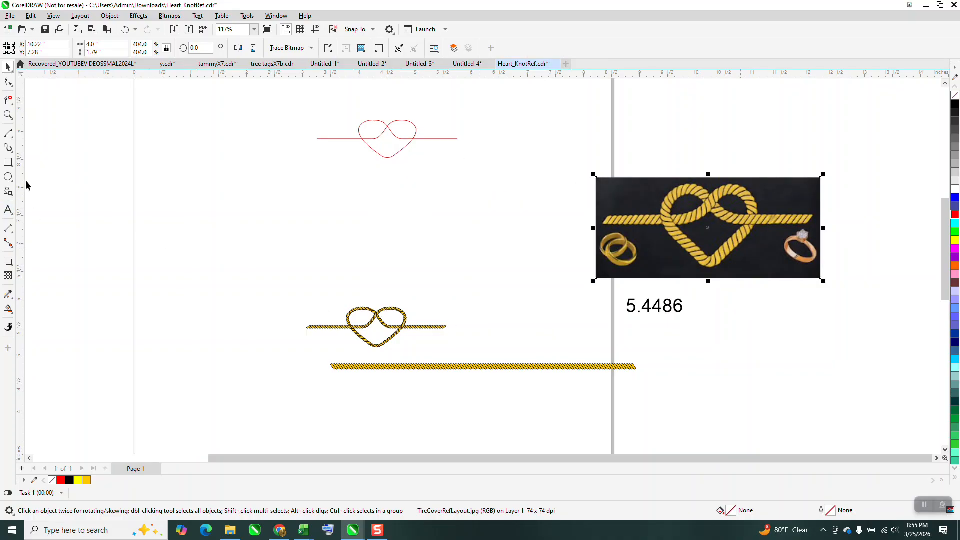
Draw a heart with the Common Shapes tool, about 1.37 by 0.95 inches, and center it on the page.
left_click(11, 195)
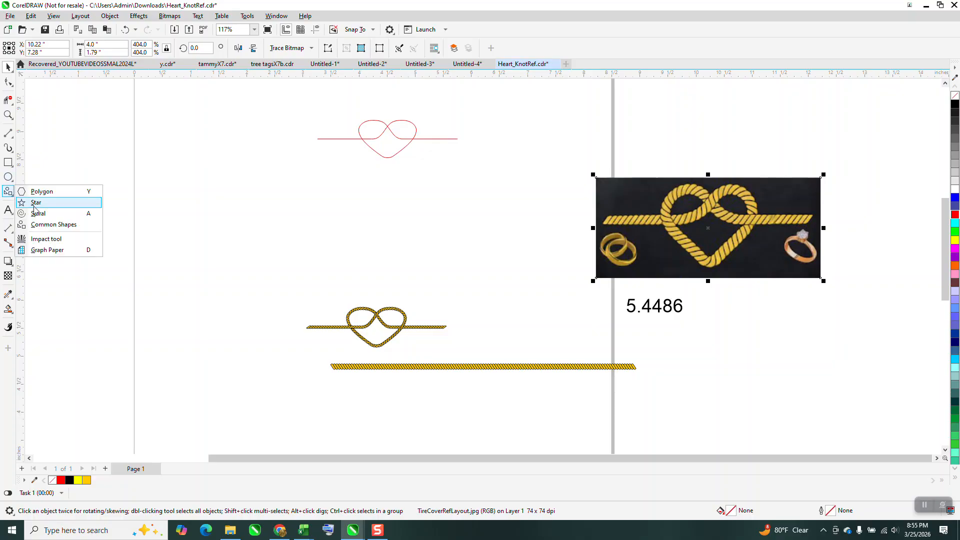
left_click(43, 225)
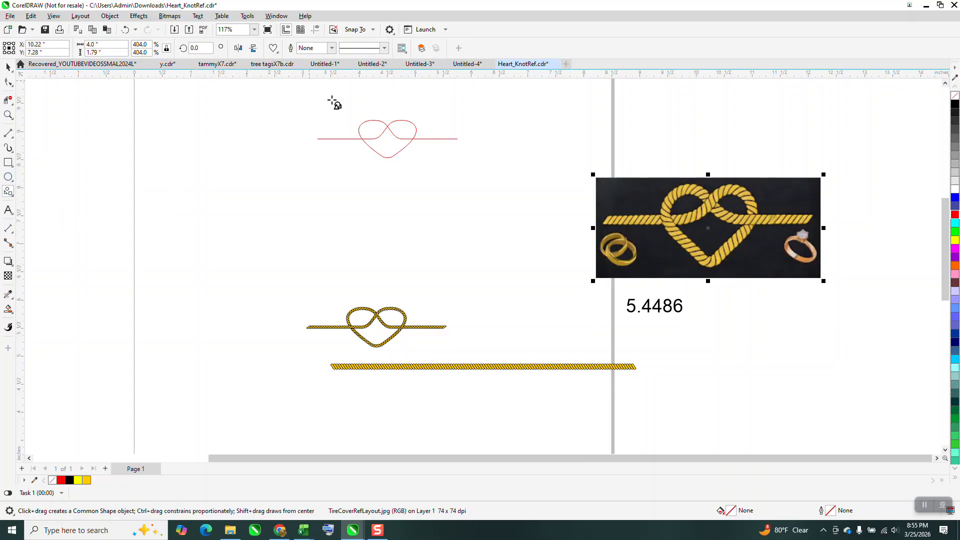
left_click_drag(426, 182, 349, 235)
key("p")
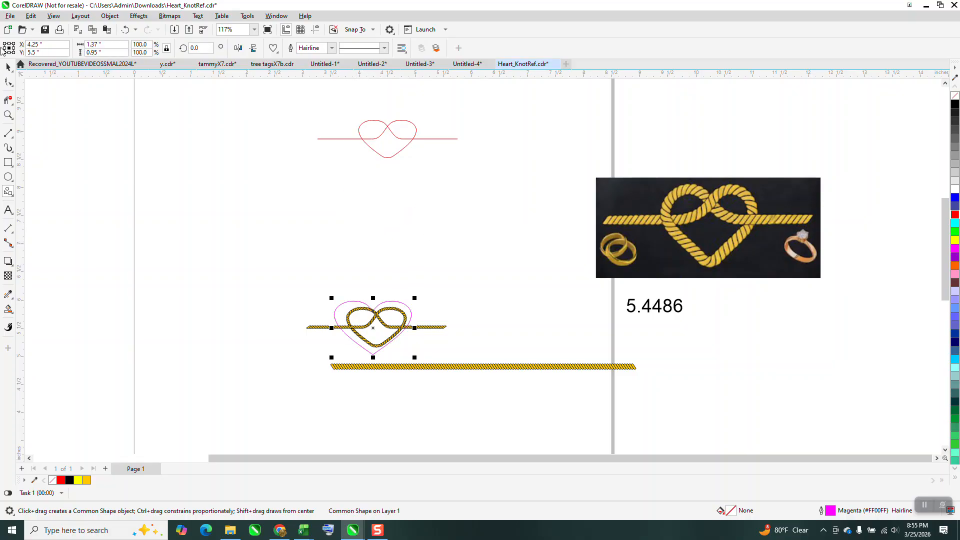
Move the rope heart knot up, clear of the newly drawn heart.
key("space")
left_click_drag(444, 328, 430, 239)
right_click(405, 334)
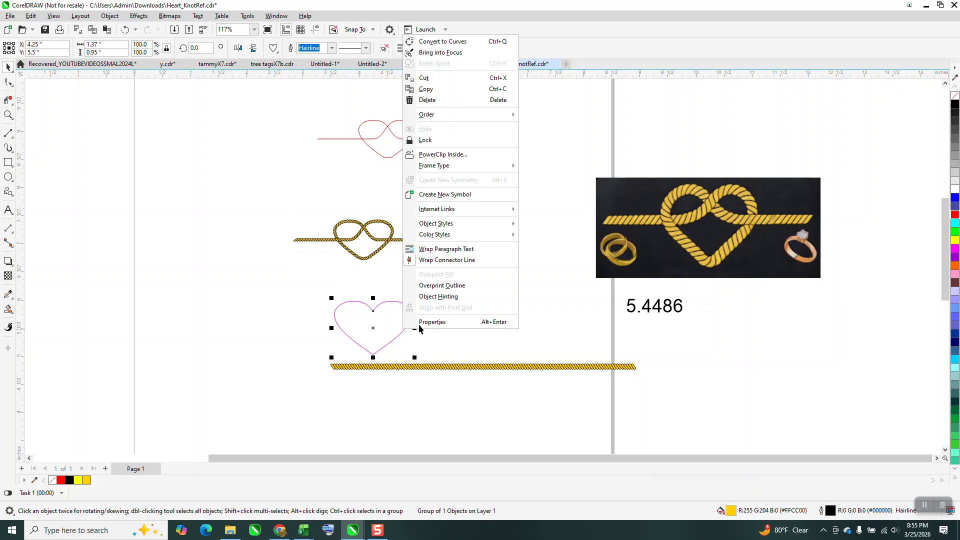
mouse_move(450, 224)
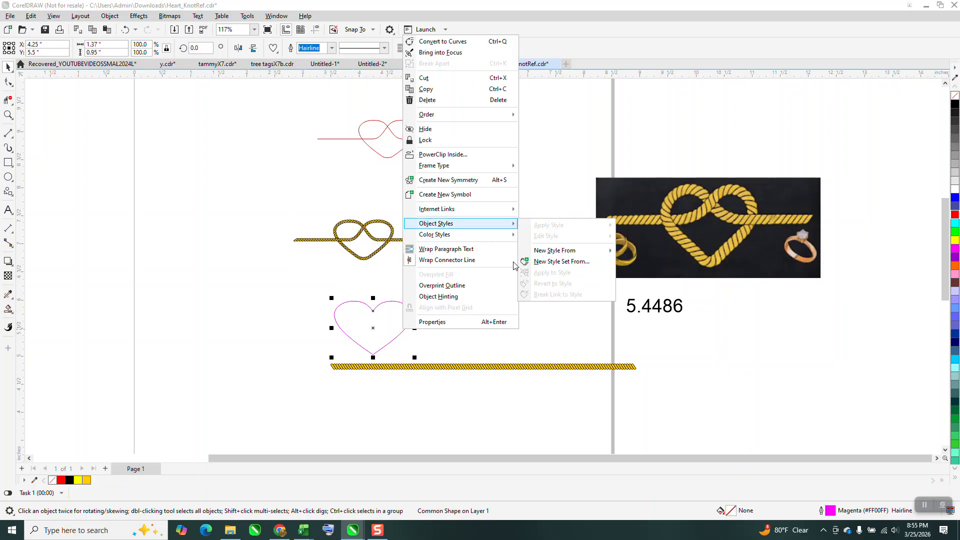
left_click(845, 403)
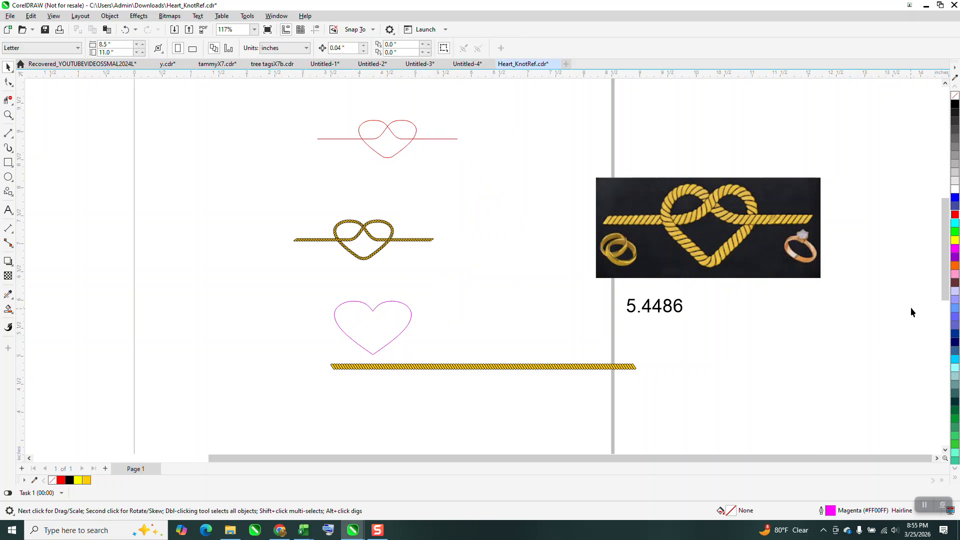
Change the default outline color for new objects to red, with nothing selected.
key("F12")
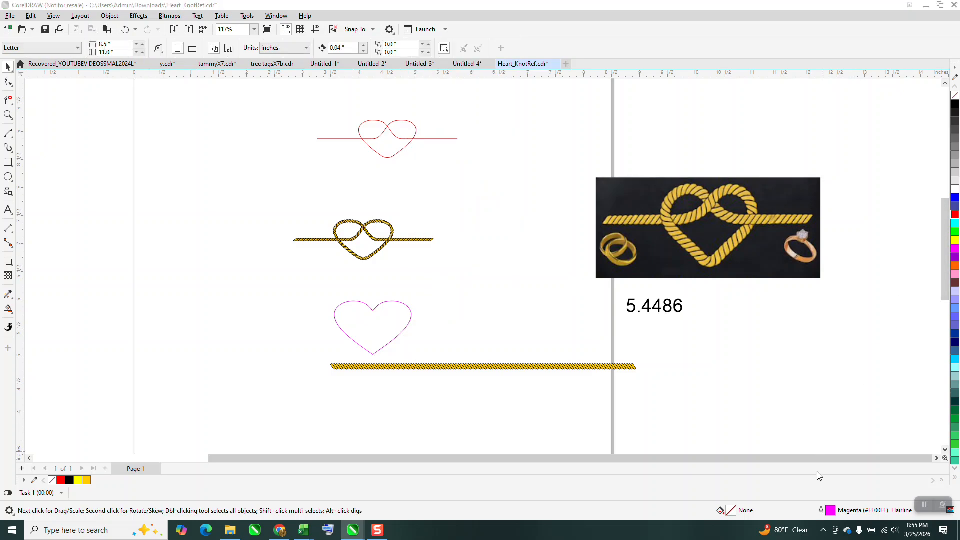
left_click(488, 330)
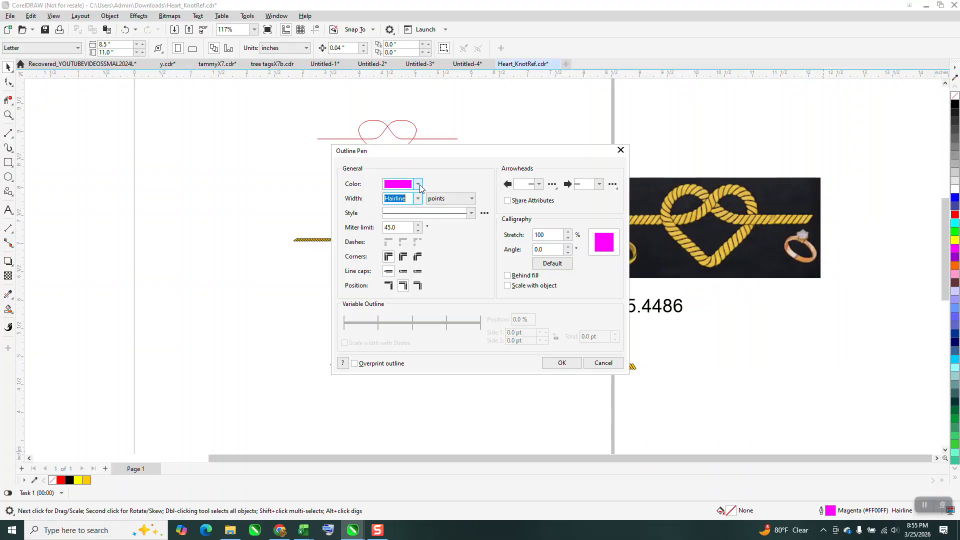
left_click(418, 185)
left_click(457, 249)
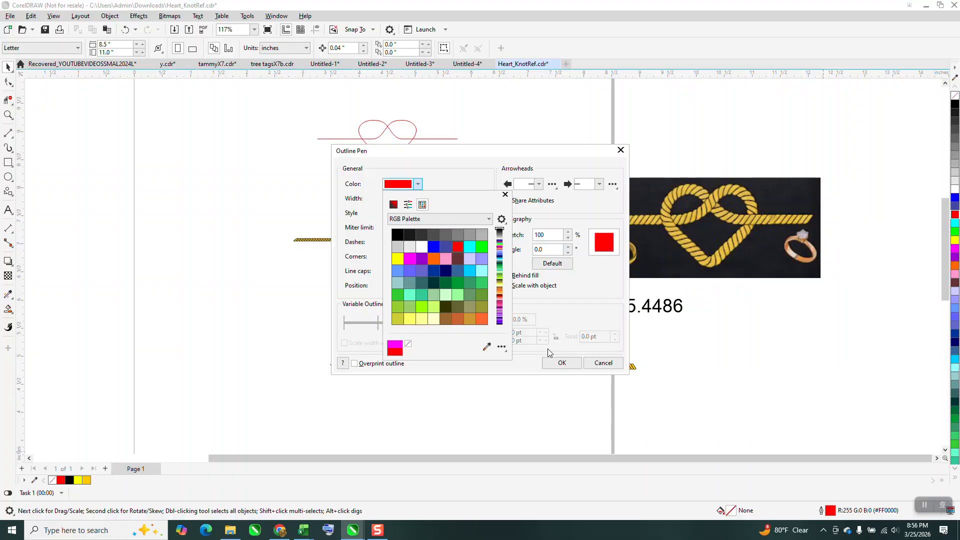
left_click(568, 365)
left_click(568, 365)
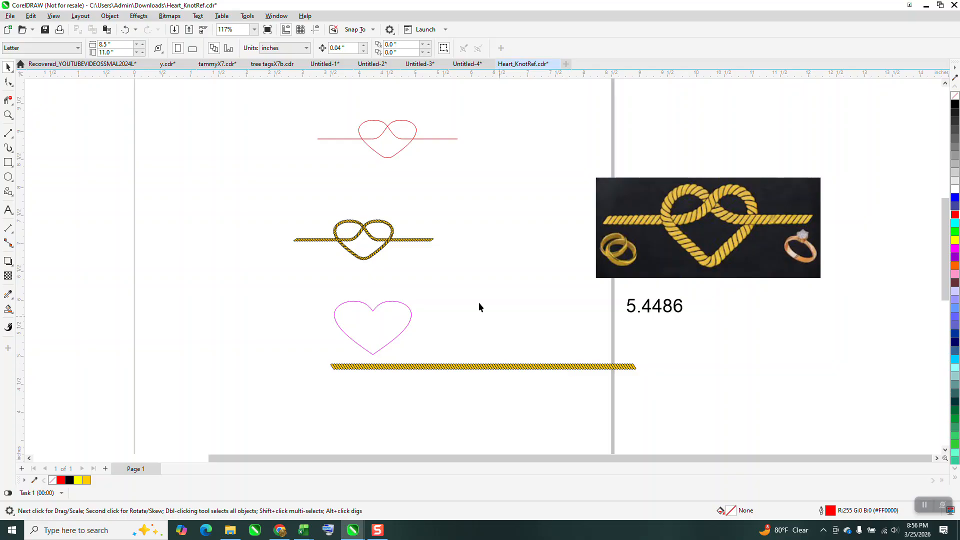
Replace the magenta heart with a new heart shape about 1.19 by 0.84 inches, just below the rope knot.
left_click(388, 303)
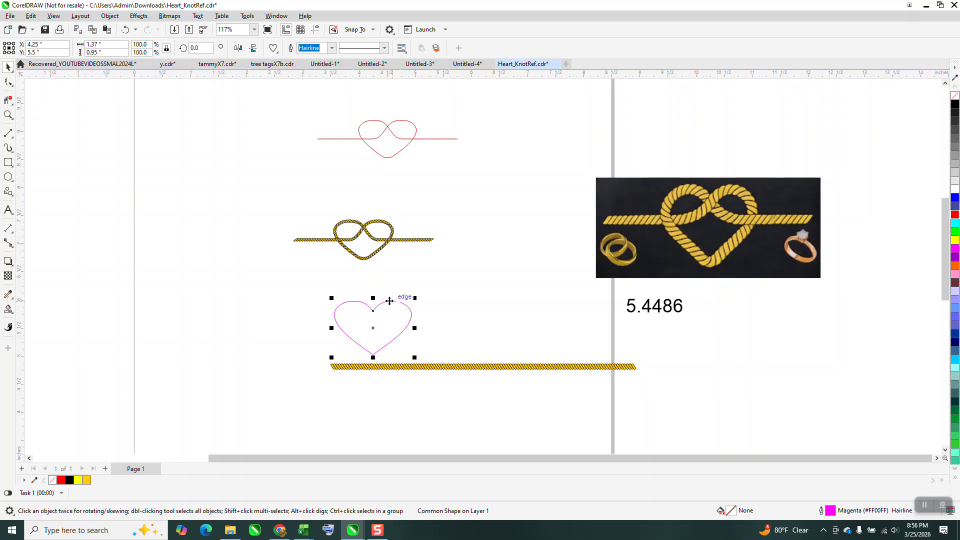
key("Delete")
left_click(8, 191)
left_click_drag(420, 273, 348, 322)
left_click(8, 67)
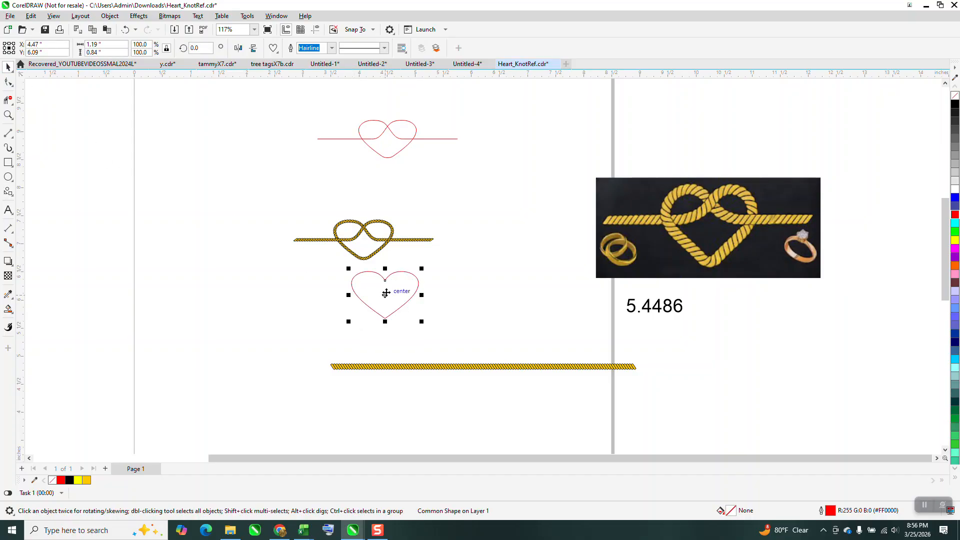
Check the rounded tip of the rope heart in the reference photo and convert the red heart shape to curves.
left_click(8, 115)
left_click_drag(665, 240, 769, 300)
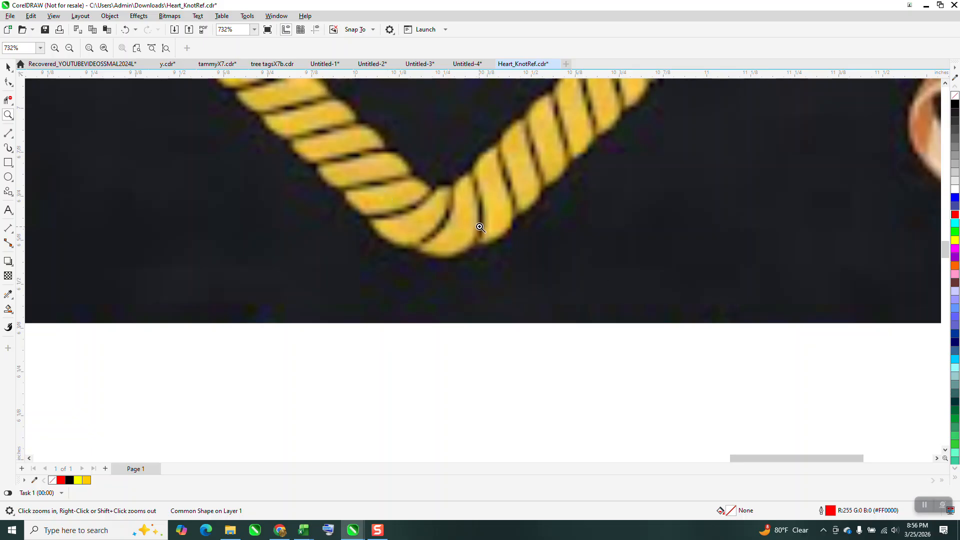
scroll(487, 225, "down", 6)
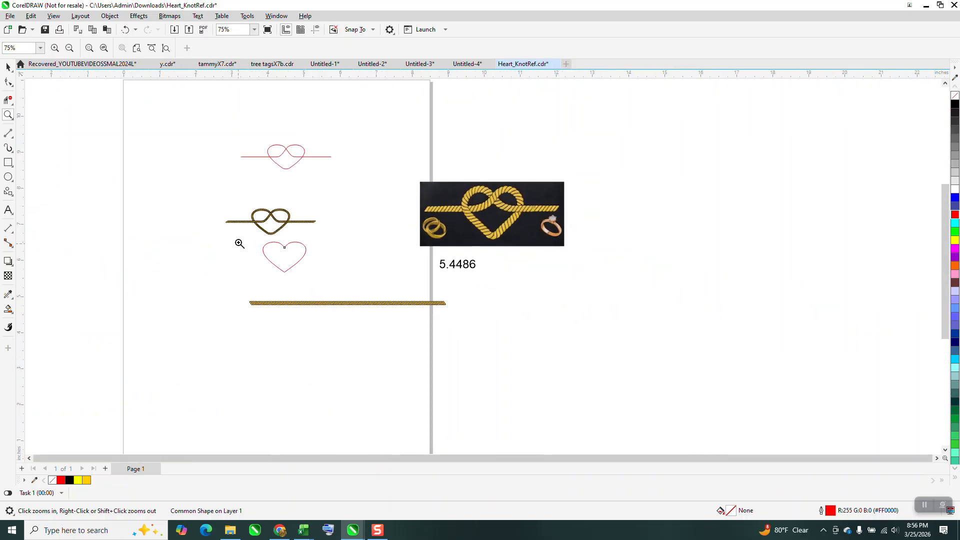
left_click_drag(240, 243, 379, 311)
left_click(8, 81)
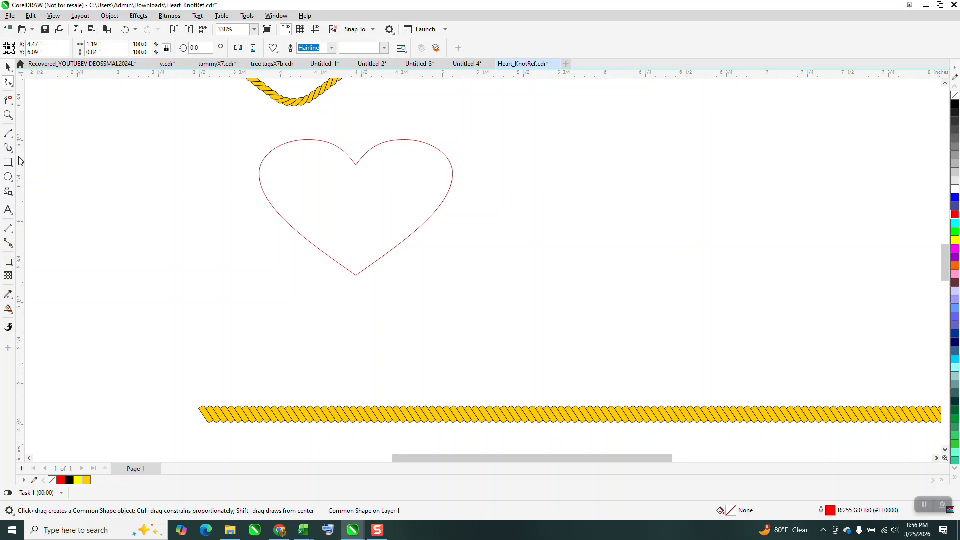
left_click(8, 66)
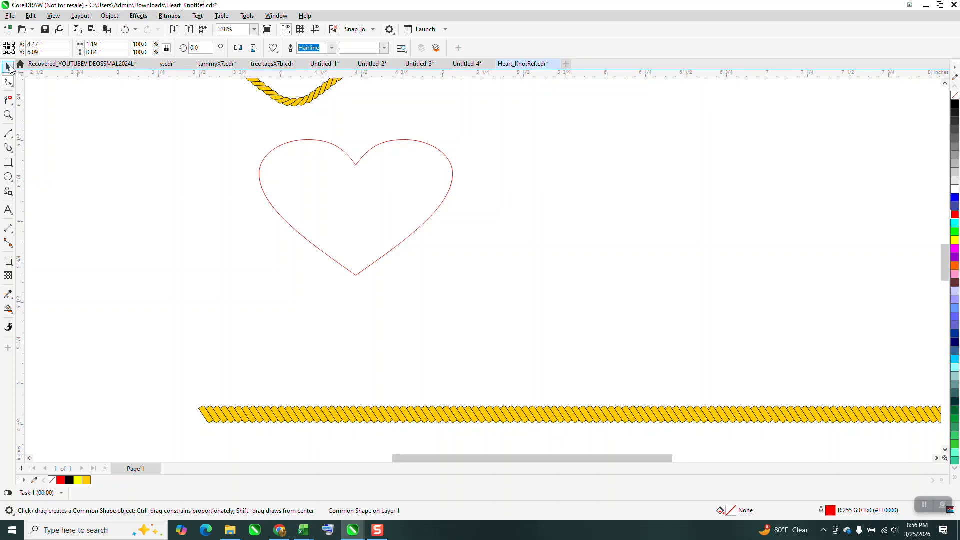
left_click(110, 16)
left_click(164, 272)
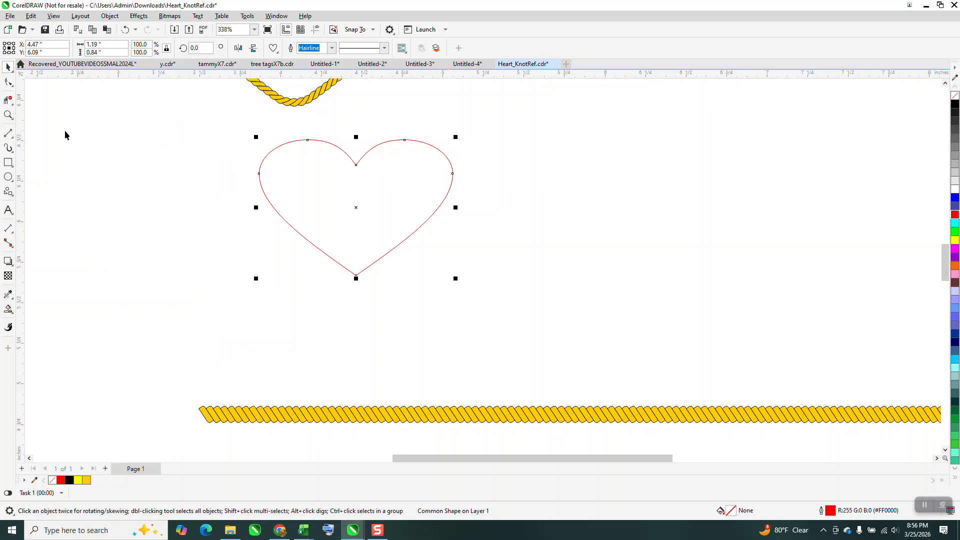
Round the heart's bottom point with a 0.15-inch fillet corner.
key("F10")
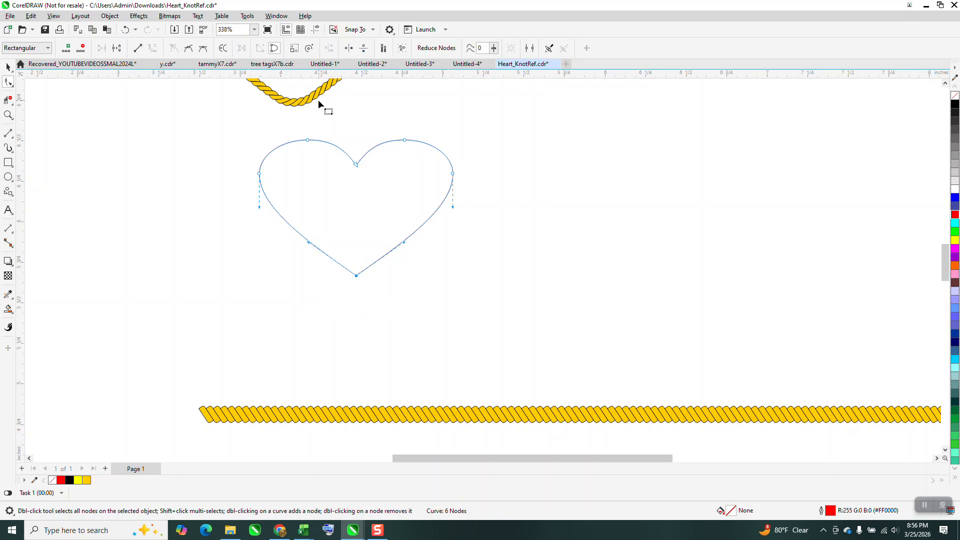
left_click(276, 16)
mouse_move(307, 149)
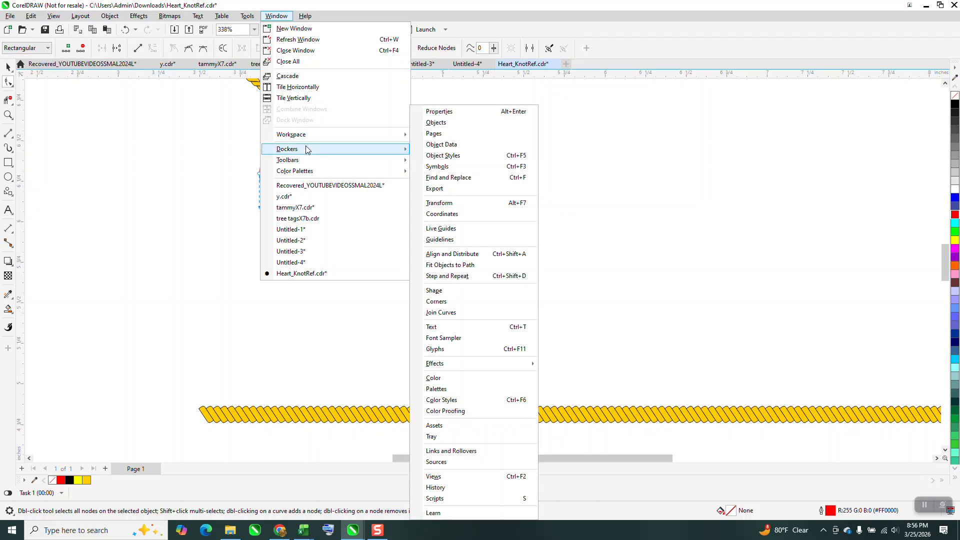
left_click(443, 302)
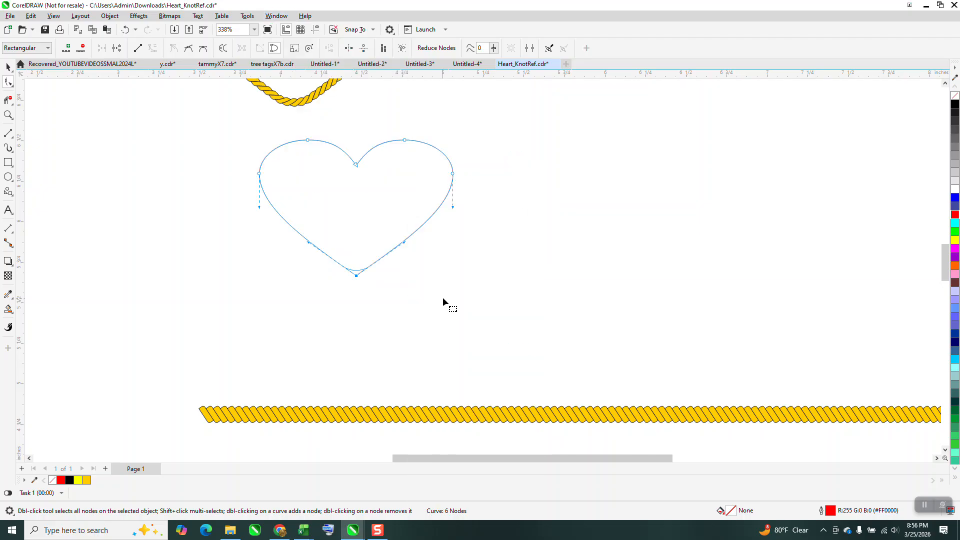
left_click(908, 194)
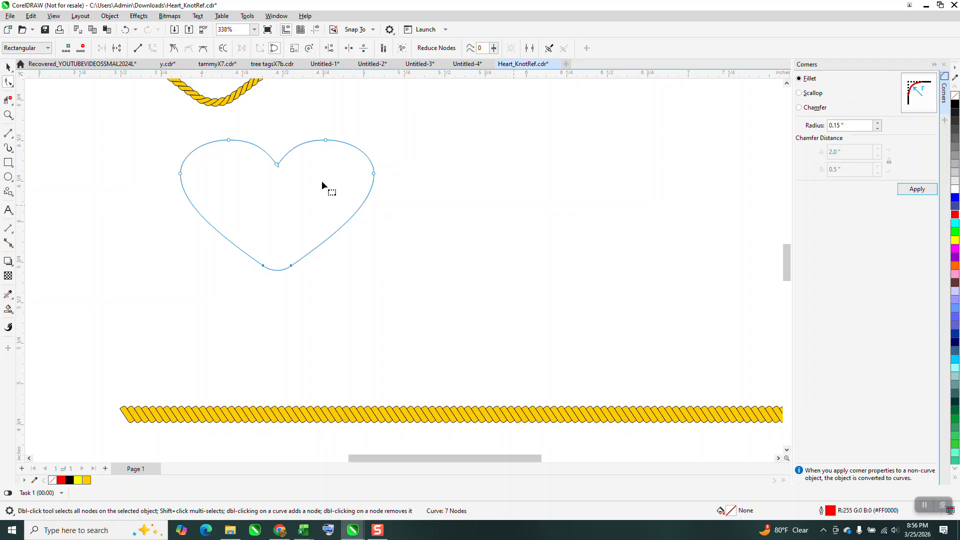
Break the heart's curve apart at the node in its top notch.
left_click_drag(299, 126, 263, 205)
right_click(278, 169)
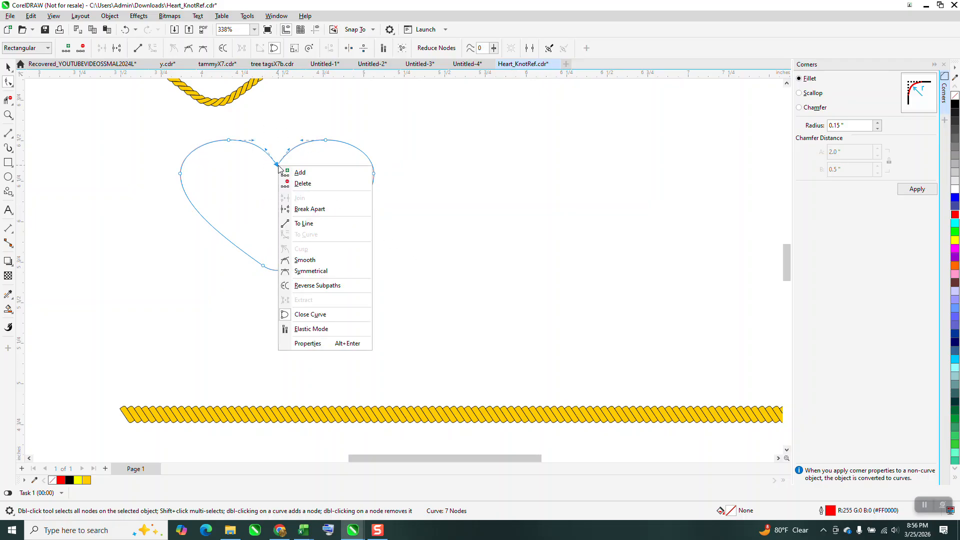
left_click(312, 208)
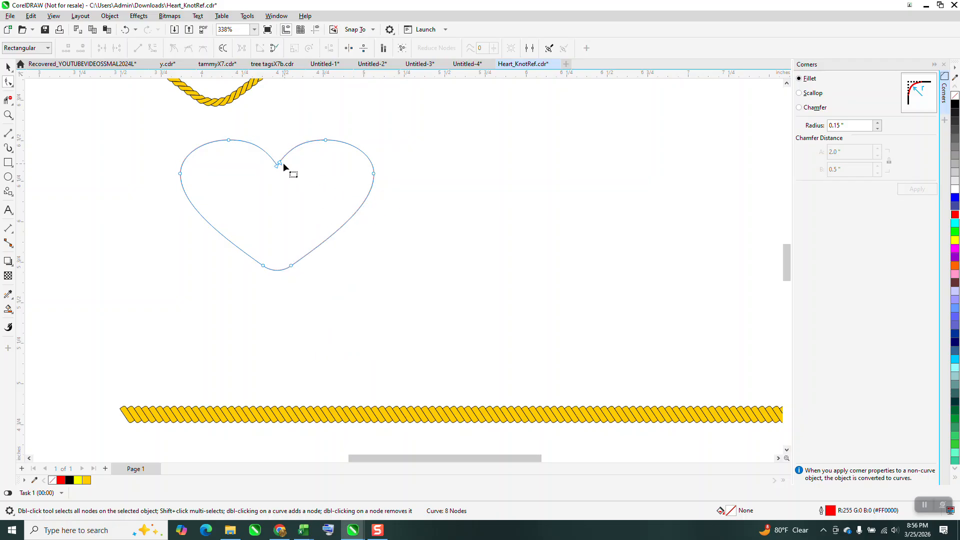
Test the break at the heart's notch by moving its end node, and undo the move.
left_click_drag(283, 163, 302, 172)
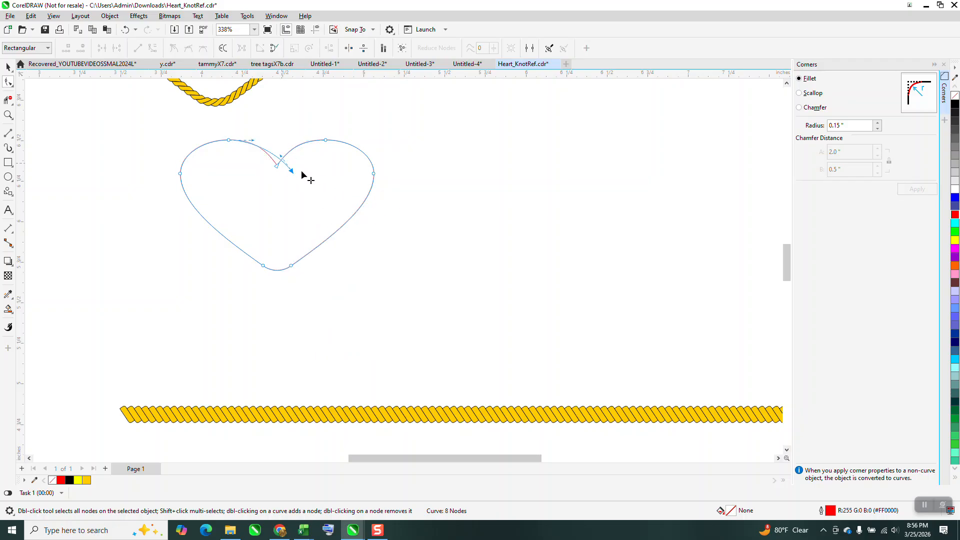
left_click(125, 29)
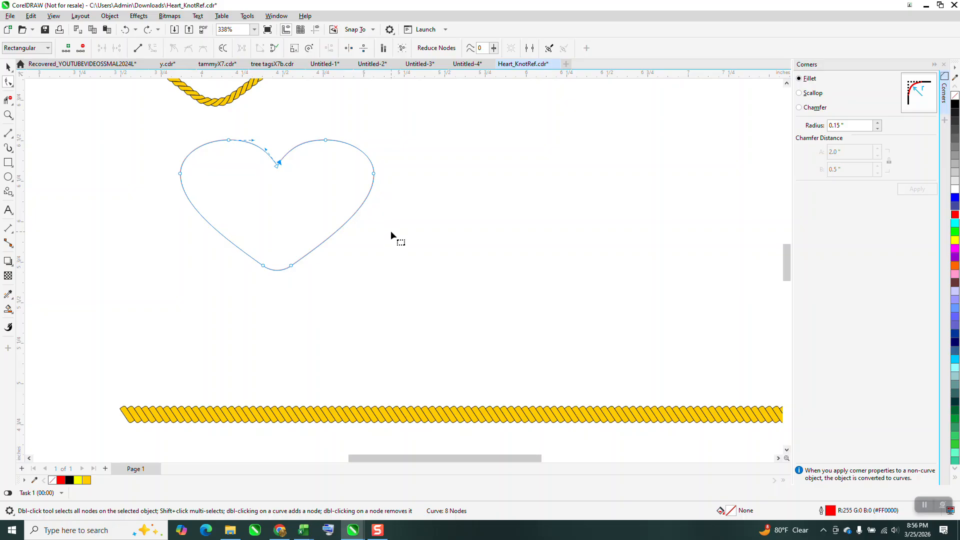
Draw a horizontal line about 1.89 inches long and center it on the page.
left_click(8, 132)
left_click_drag(239, 119, 553, 119)
key("p")
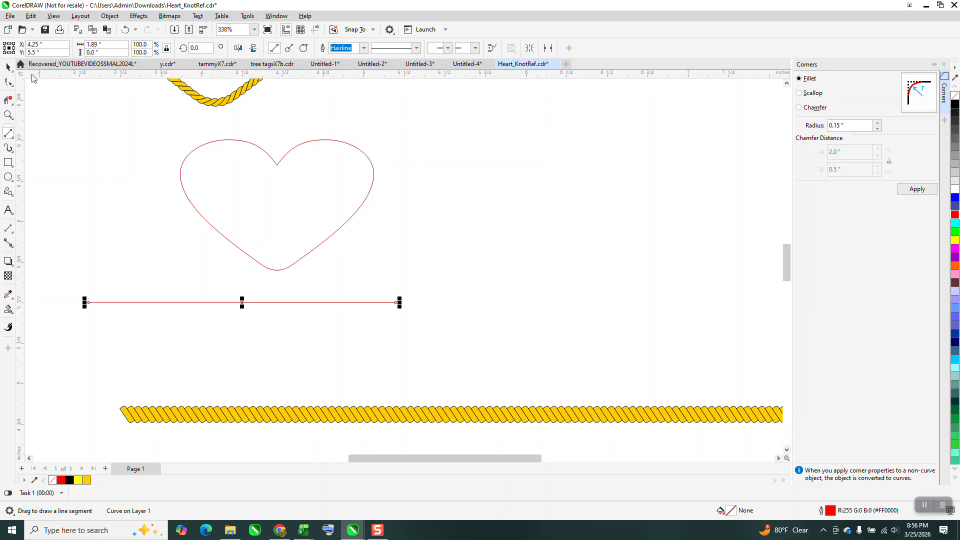
Center the heart on the page so it shares its center with the horizontal line.
left_click(8, 67)
left_click(324, 167)
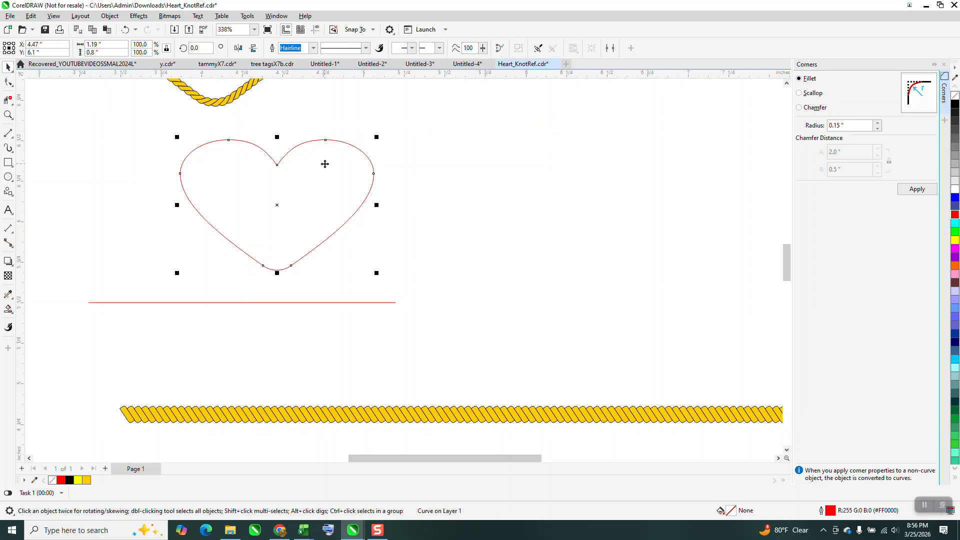
key("p")
Examine the heart and the horizontal line crossing it against the finished rope knot above.
scroll(323, 165, "down", 1)
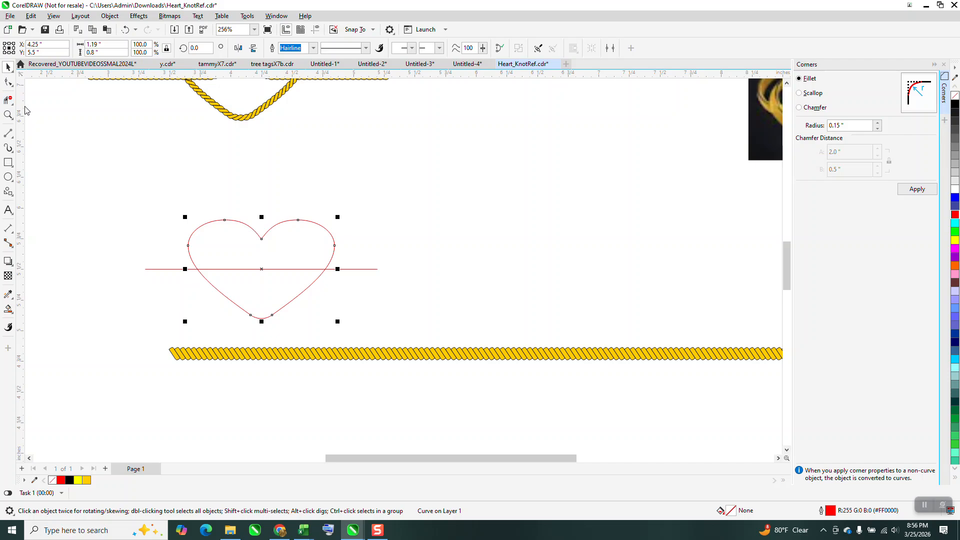
key("z")
left_click_drag(150, 188, 375, 333)
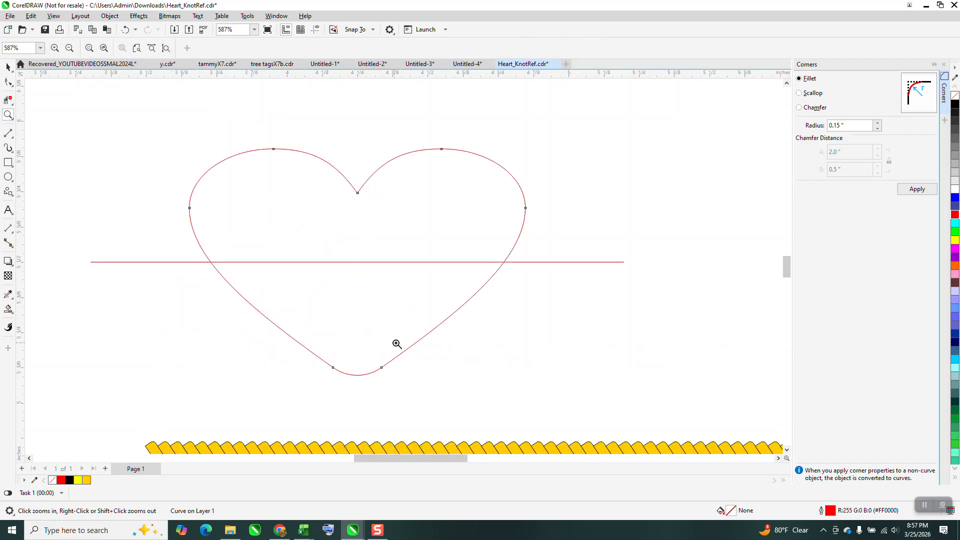
scroll(548, 302, "down", 2)
scroll(650, 275, "down", 2)
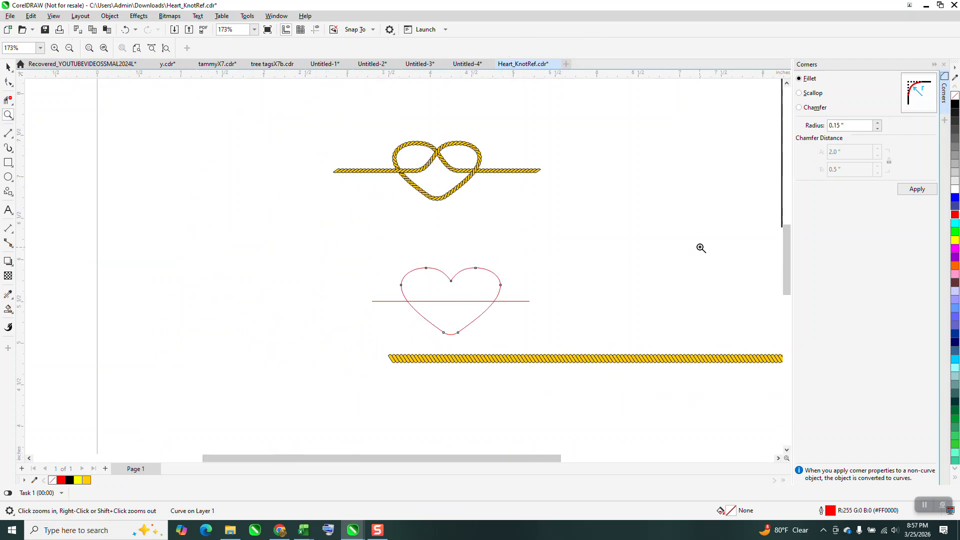
scroll(550, 385, "up", 3)
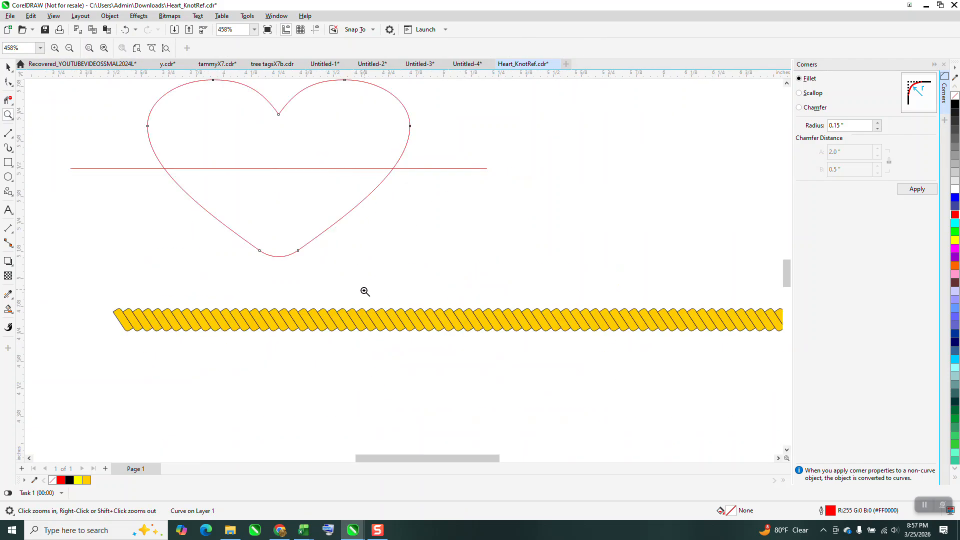
scroll(300, 273, "down", 1)
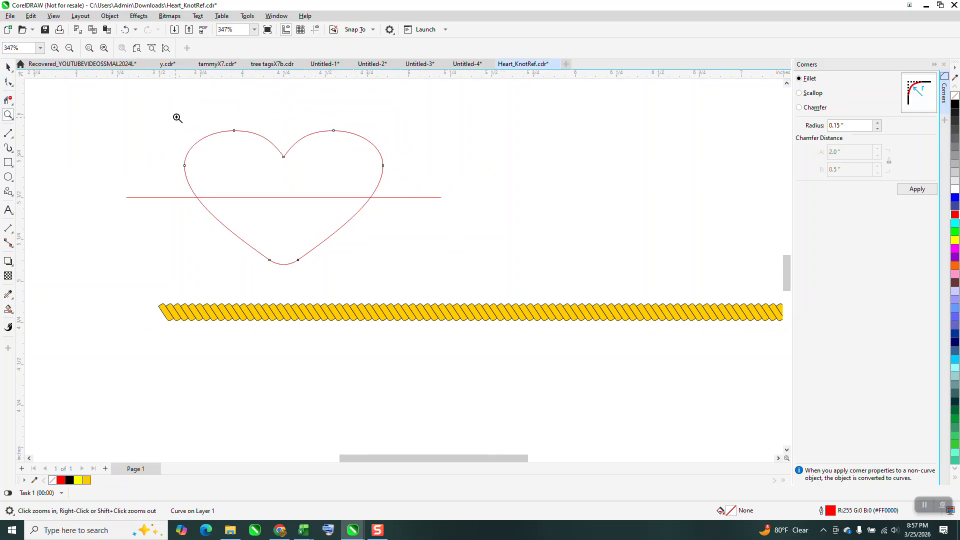
left_click_drag(176, 115, 473, 266)
left_click(8, 67)
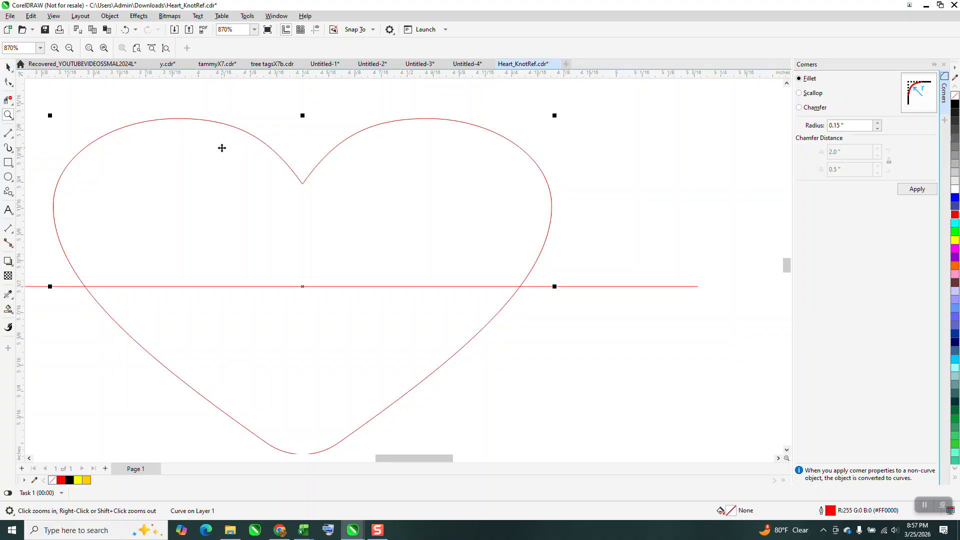
scroll(285, 199, "down", 2)
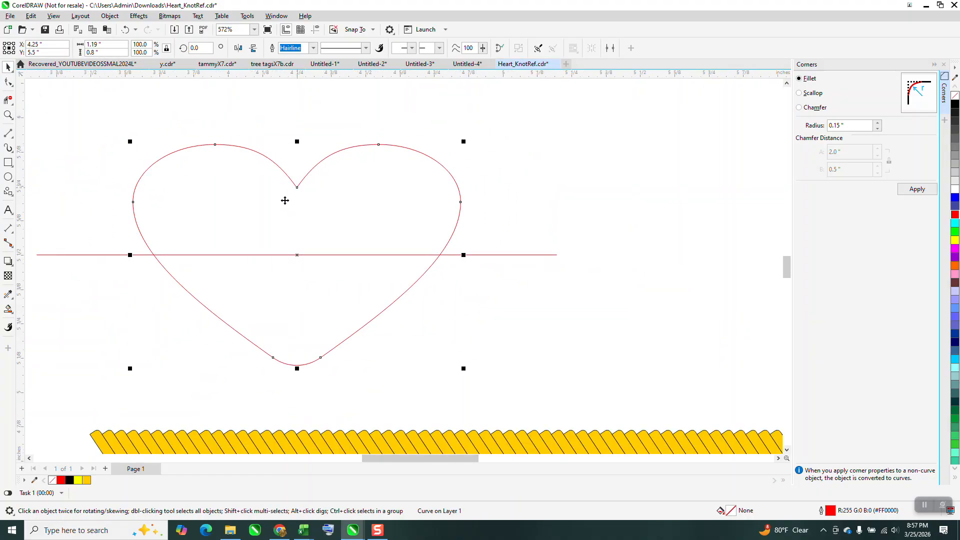
Break the heart's curve apart at the left node of its rounded bottom tip.
left_click(8, 82)
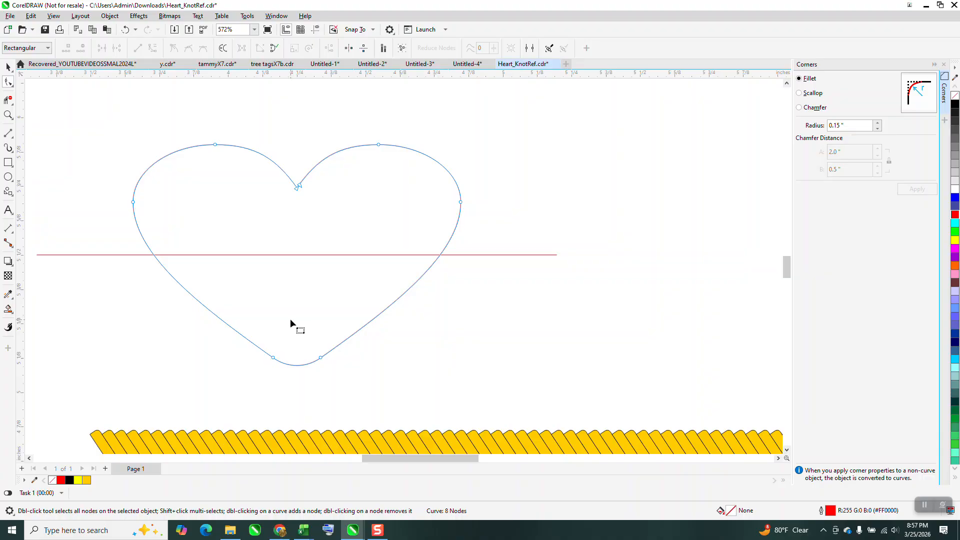
left_click_drag(289, 318, 265, 374)
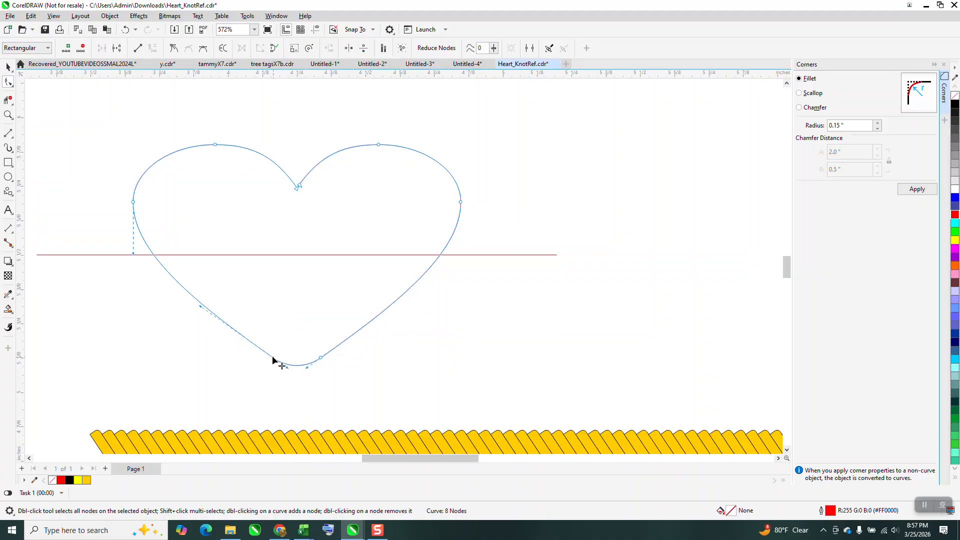
right_click(272, 356)
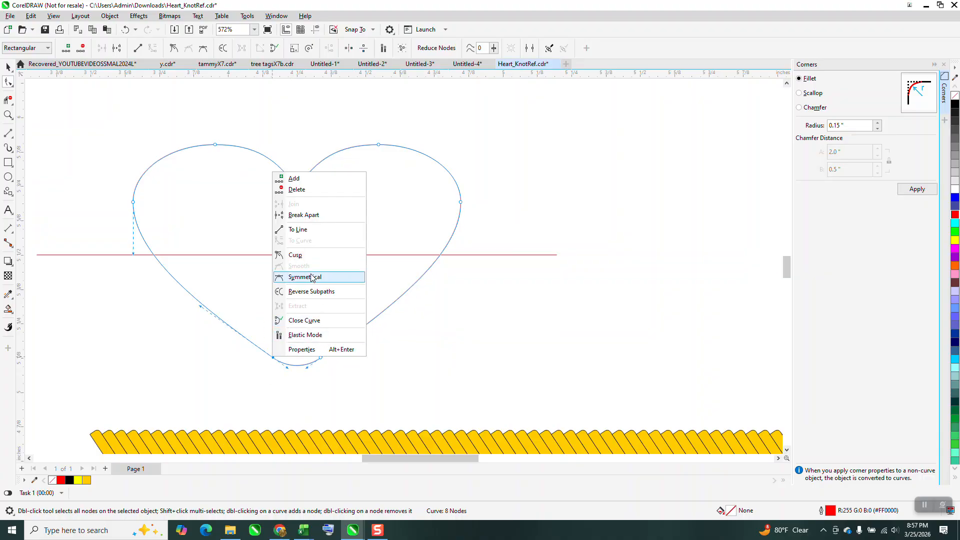
left_click(307, 215)
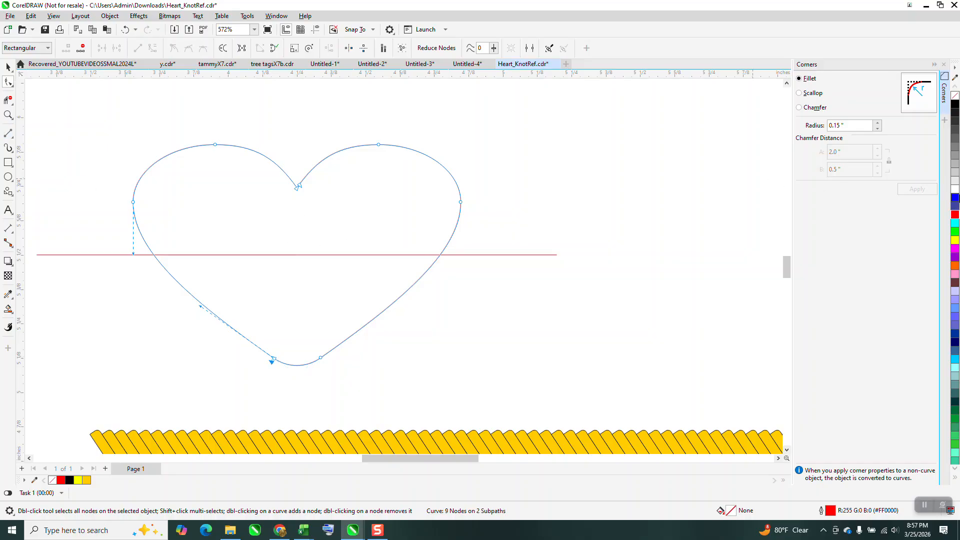
Try recoloring the heart's outline to tell its halves apart, and undo the outline changes.
right_click(953, 98)
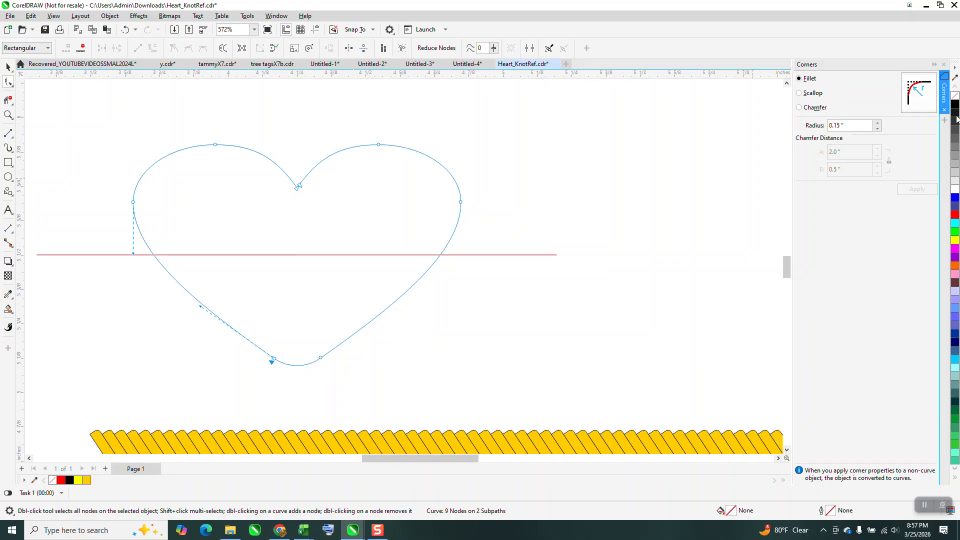
left_click(9, 68)
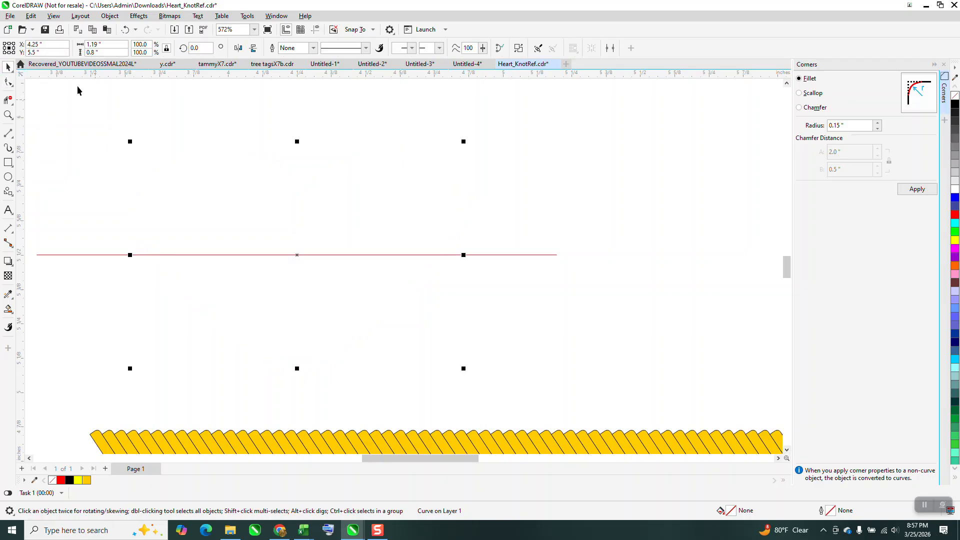
left_click(124, 30)
left_click(197, 97)
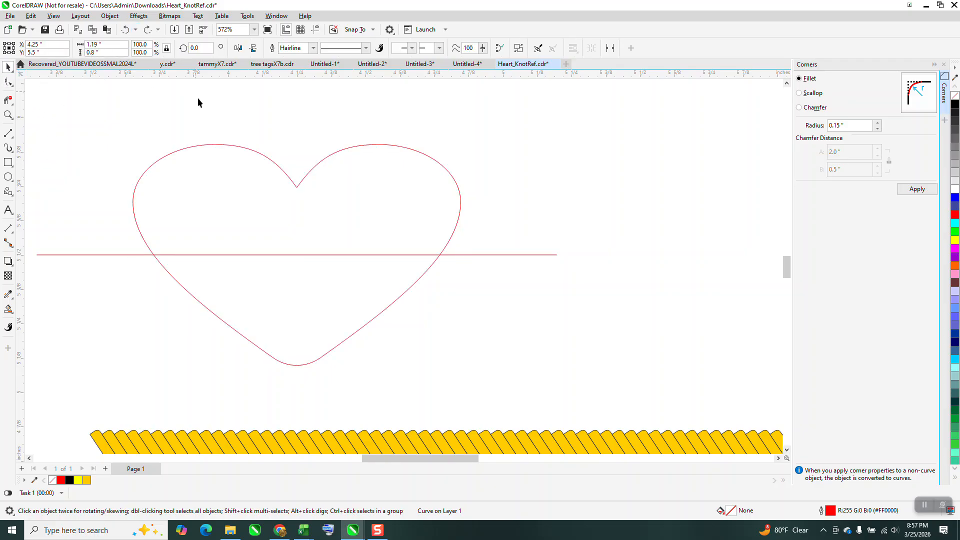
left_click(219, 146)
right_click(955, 104)
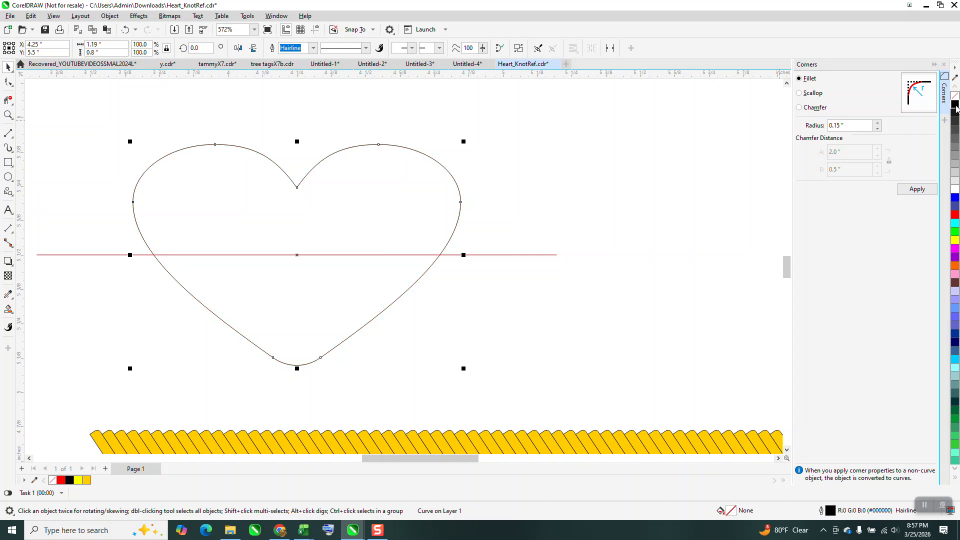
left_click(125, 30)
Select the whole heart and separate its subpaths into individual objects with Break Curve Apart.
left_click_drag(99, 108, 531, 376)
left_click(109, 16)
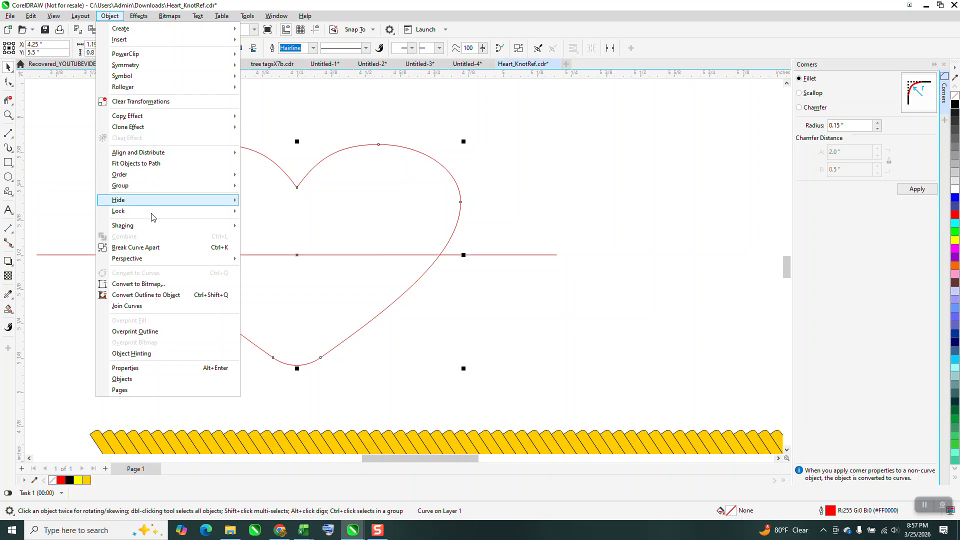
left_click(144, 249)
Give the left half of the heart a black outline.
left_click(185, 148)
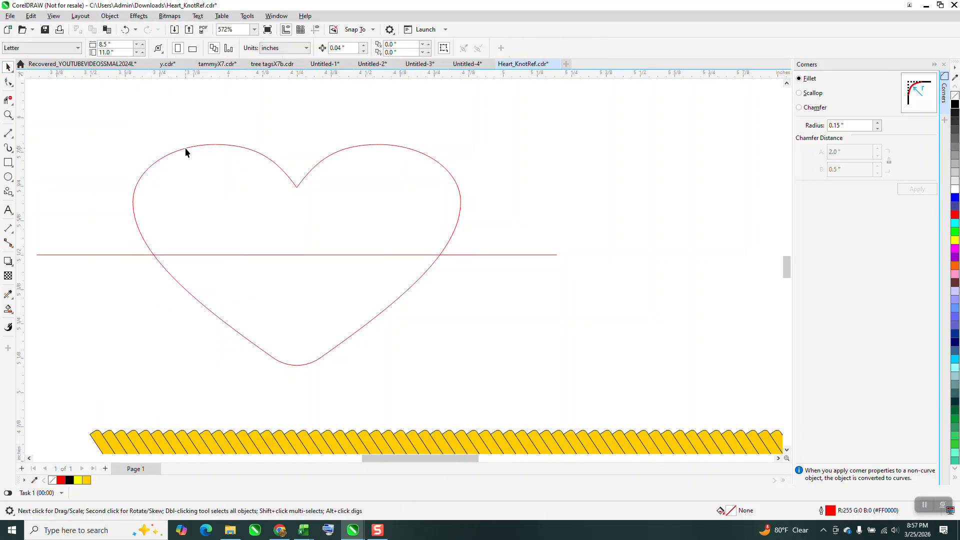
left_click(200, 146)
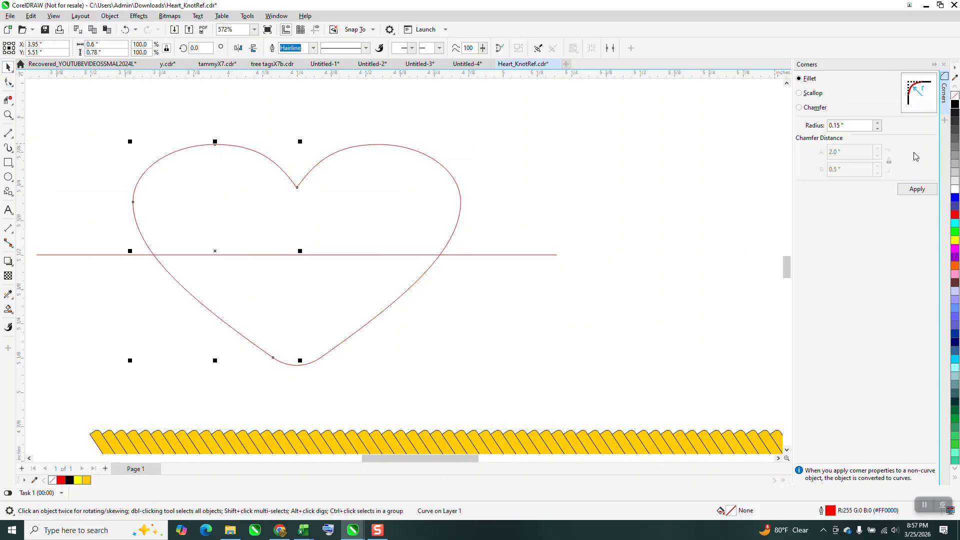
right_click(955, 105)
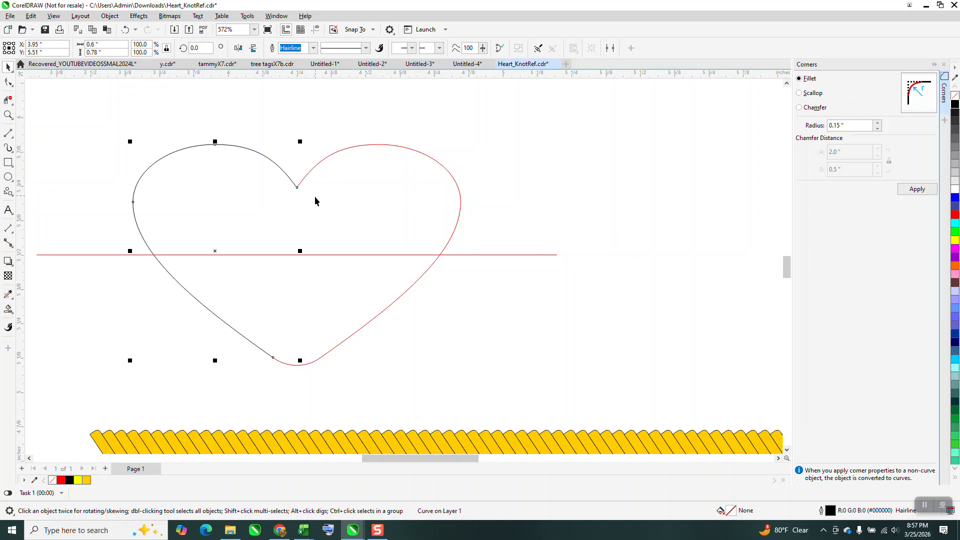
Set the nudge distance to 2 inches and nudge the red right half of the heart once to the right.
left_click(9, 116)
left_click_drag(326, 231, 442, 287)
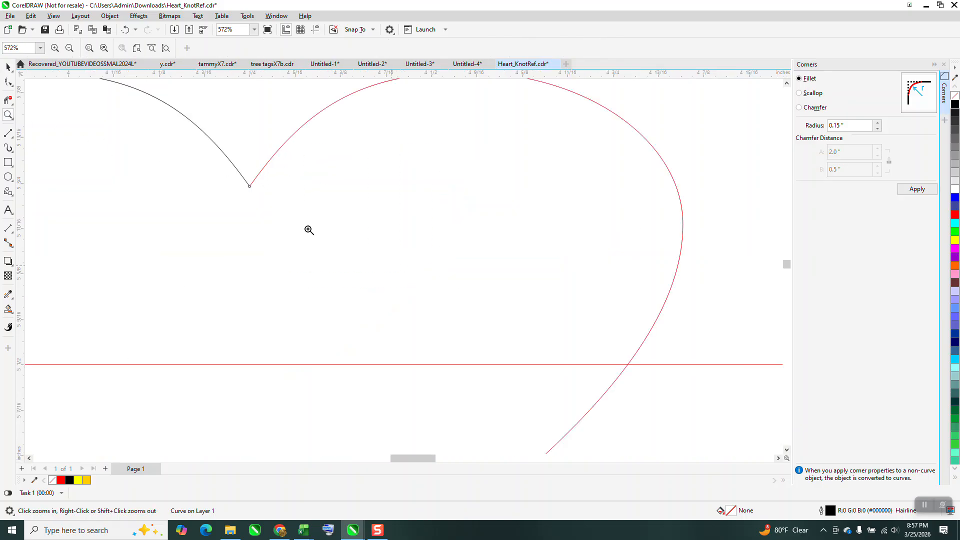
left_click(8, 67)
scroll(249, 236, "down", 2)
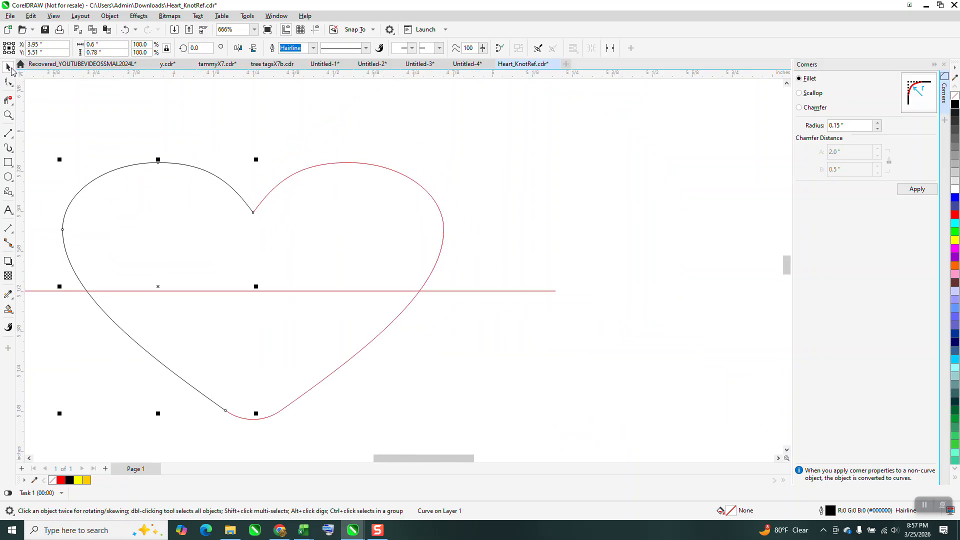
left_click(392, 150)
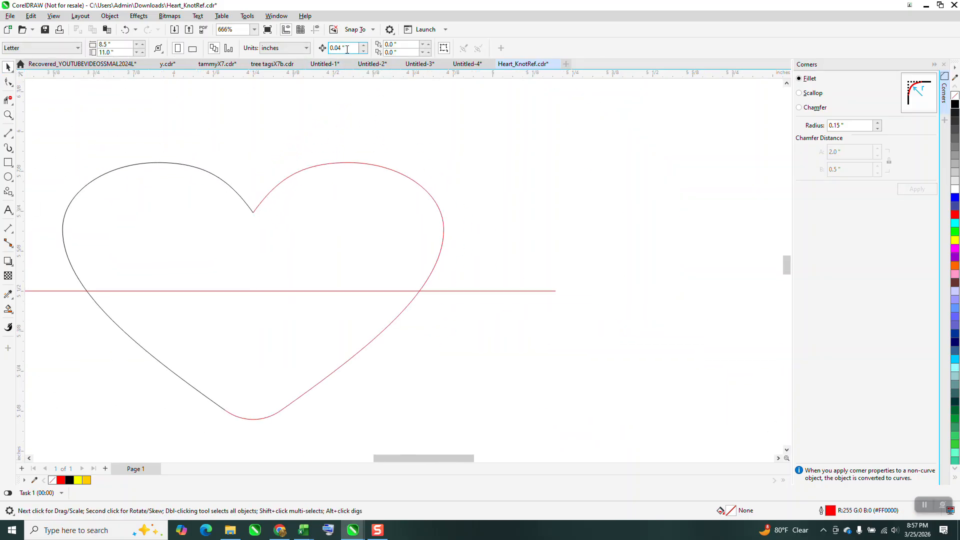
left_click_drag(347, 49, 309, 66)
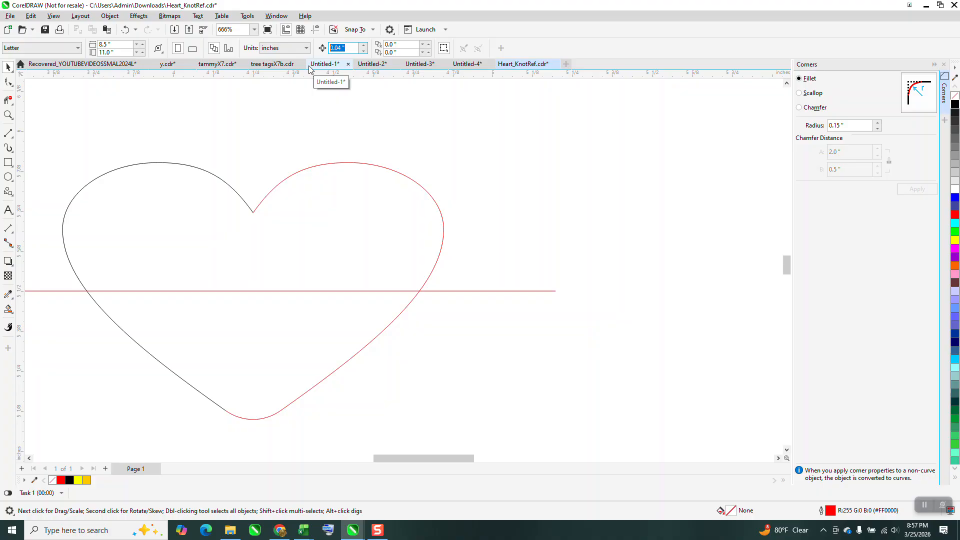
type("2")
key("Return")
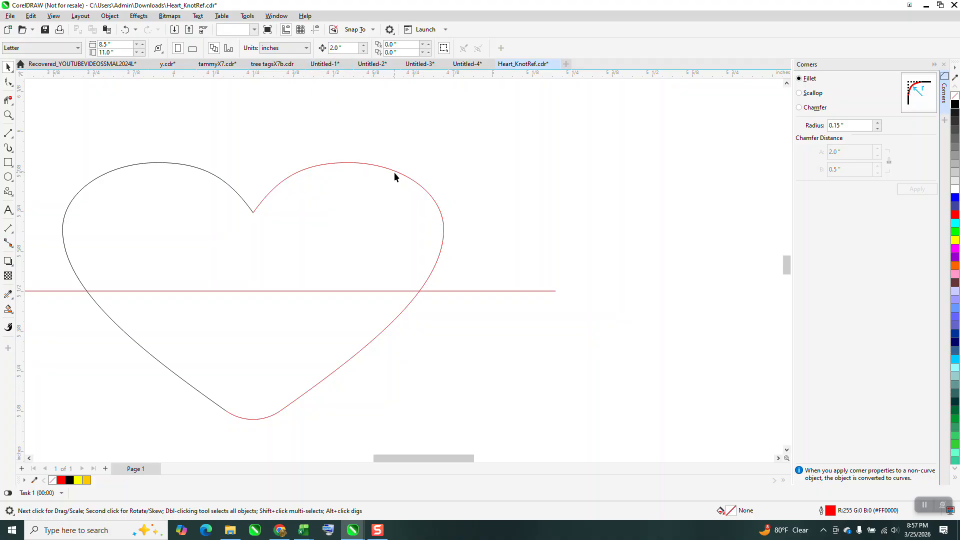
left_click(394, 172)
key("Delete")
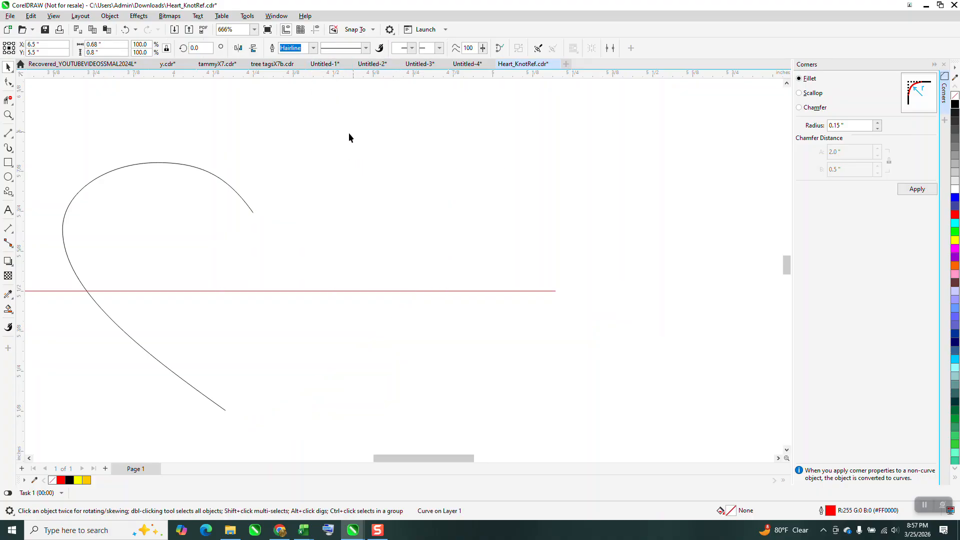
Draw a 3-point curve about 0.35 by 0.25 inches from the horizontal line to the black half's notch end, continuing its bend smoothly.
left_click(8, 146)
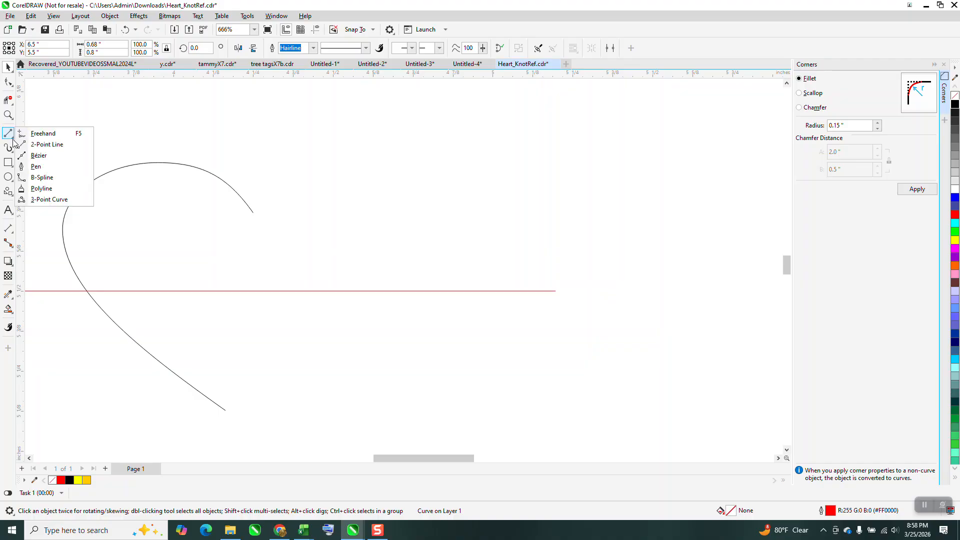
left_click(55, 200)
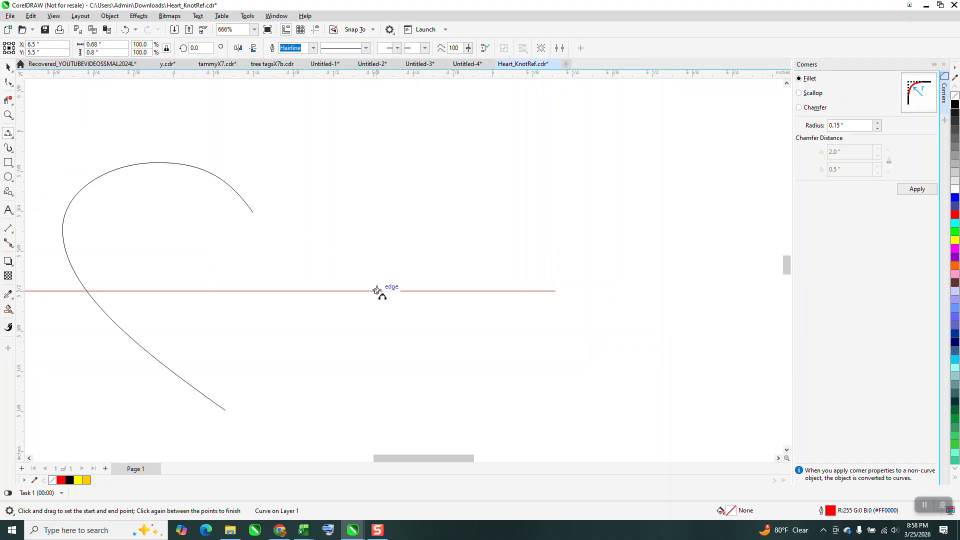
left_click_drag(368, 291, 253, 212)
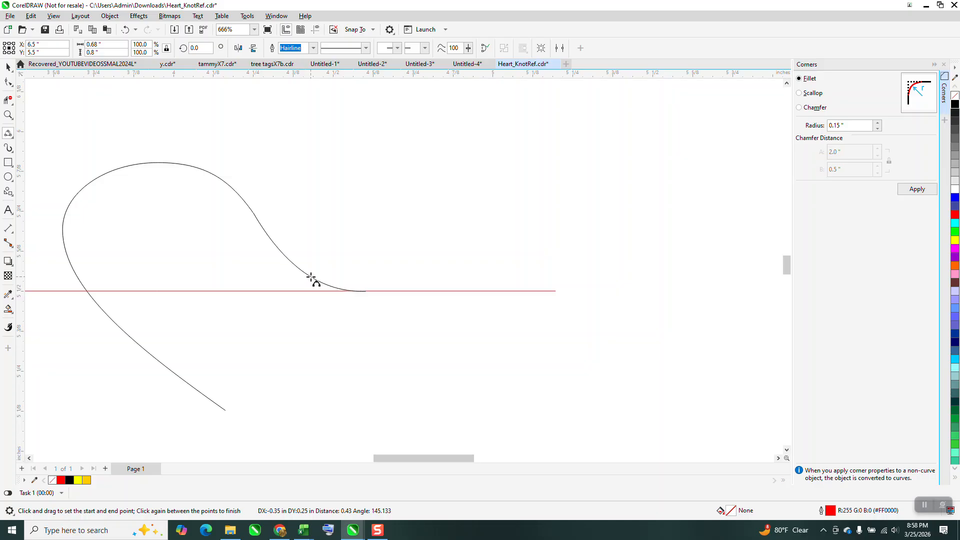
left_click(347, 274)
left_click(8, 67)
scroll(305, 243, "down", 3)
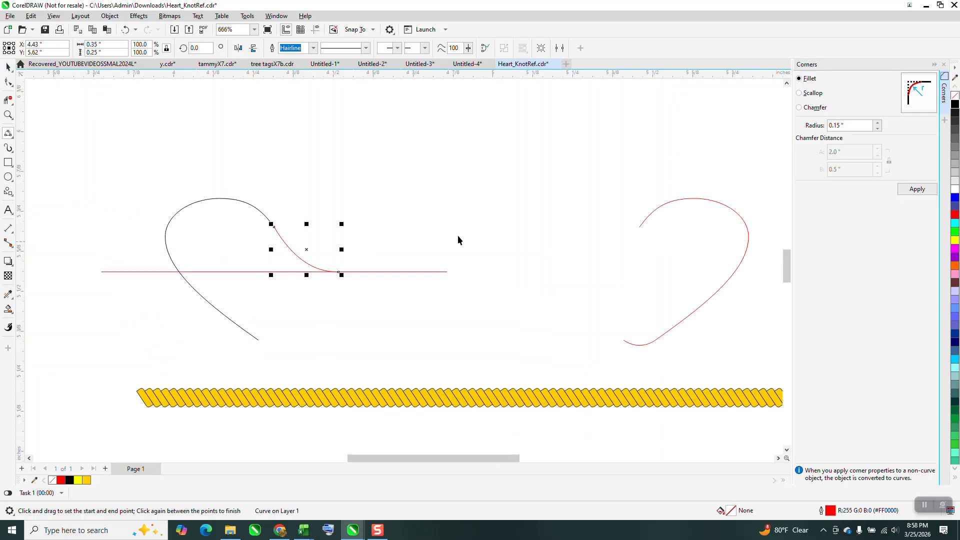
Nudge the heart's right half 2 inches left to check it against the new curve, and return it 2 inches right.
left_click(660, 215)
key("Left")
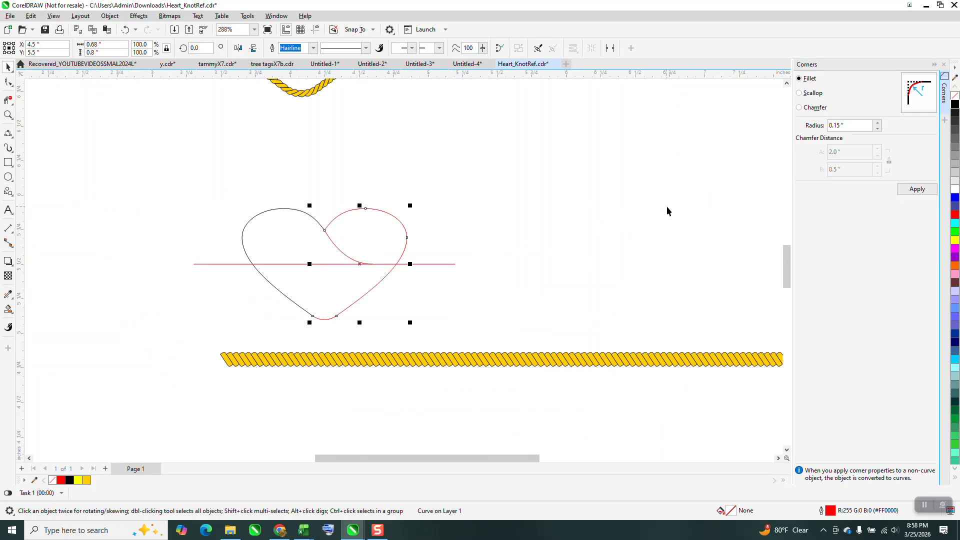
key("Right")
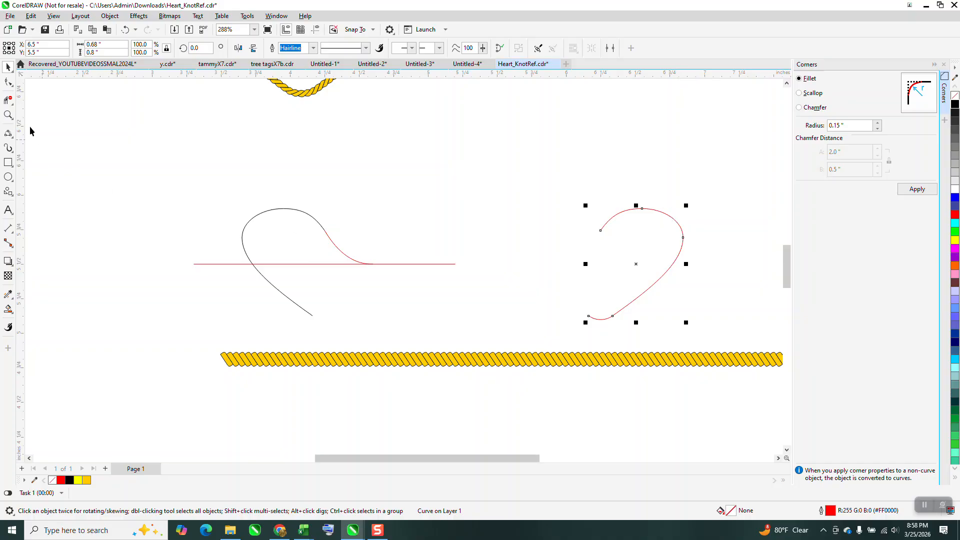
Remove the horizontal line's segments inside and to the left of the black heart half with Virtual Segment Delete.
left_click(8, 100)
left_click(302, 264)
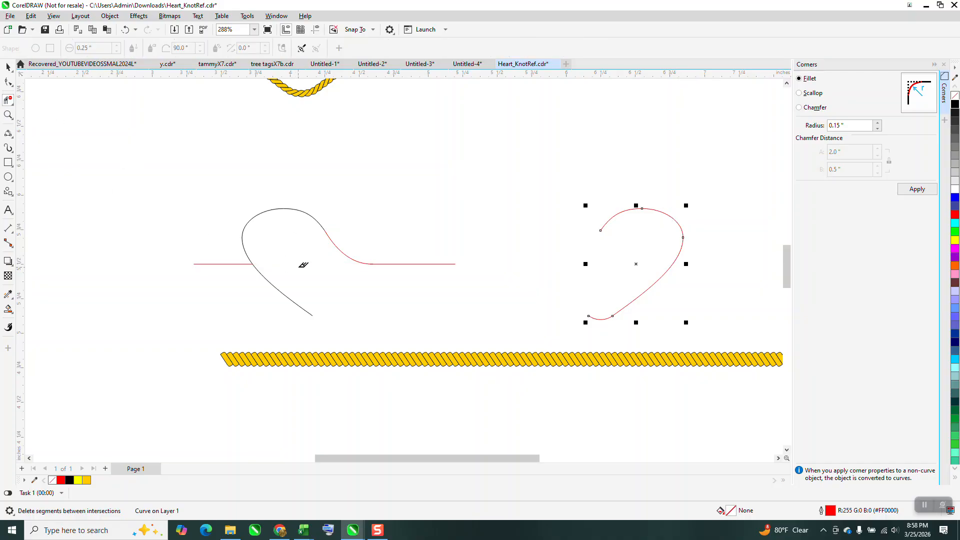
left_click(234, 261)
Combine the black half, joining curve and remaining line, and place a horizontally mirrored copy so both notch ends meet.
left_click(9, 68)
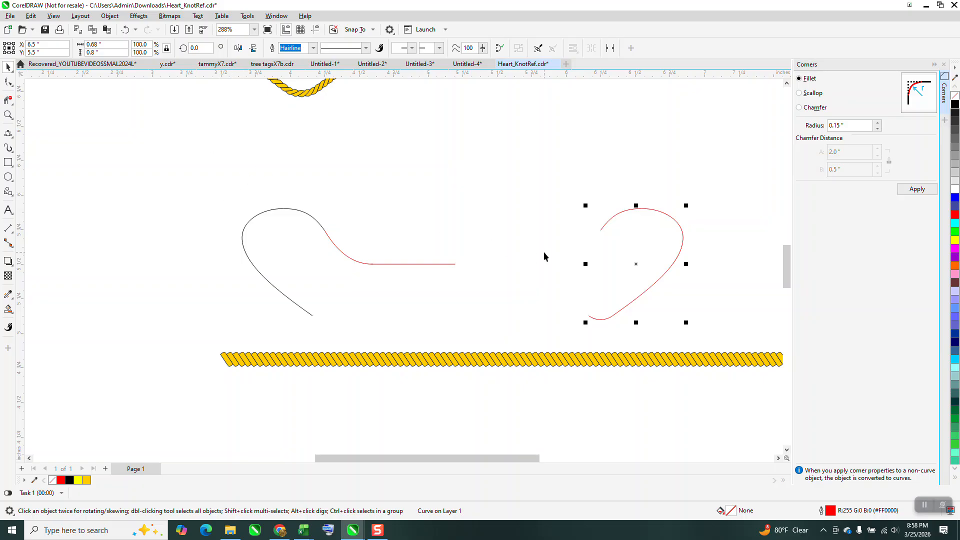
left_click_drag(212, 176, 527, 320)
left_click(293, 48)
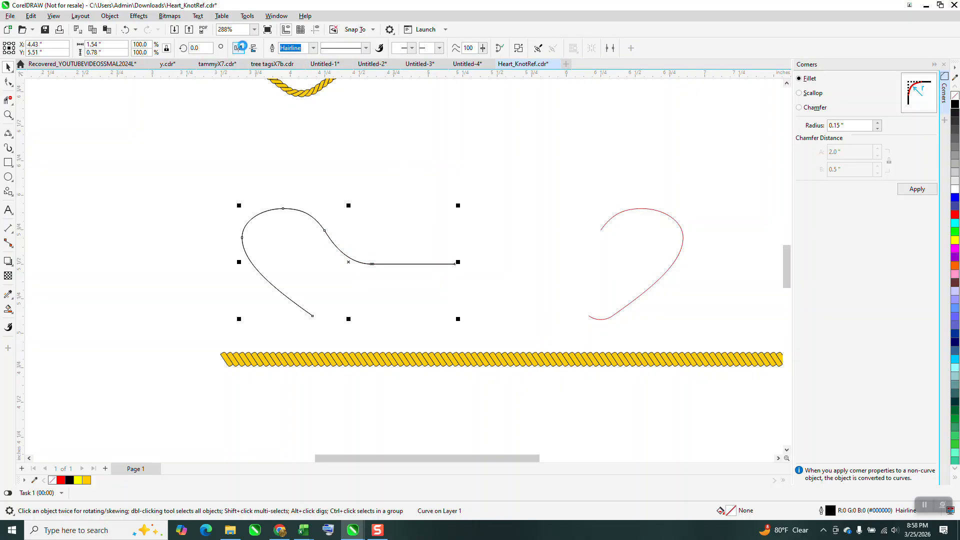
left_click(254, 48)
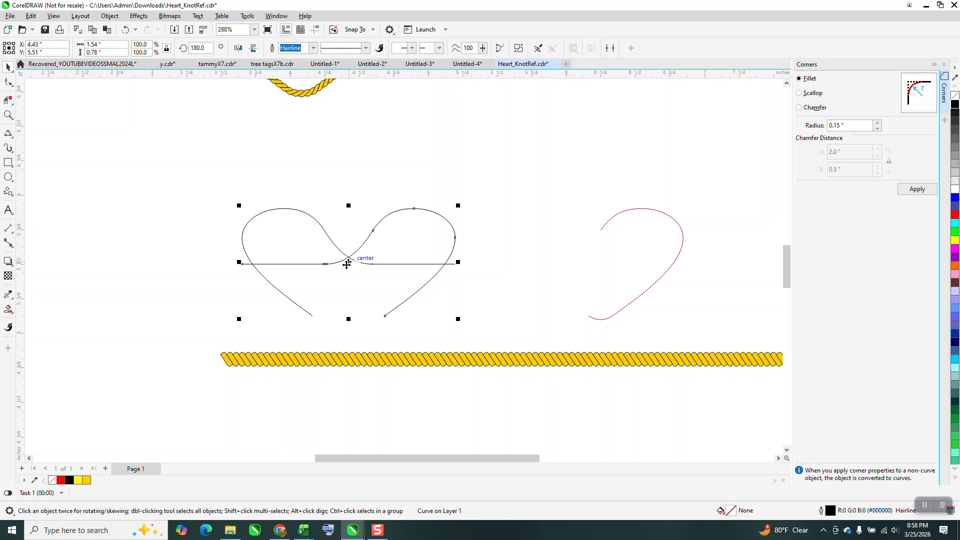
left_click_drag(347, 264, 299, 261)
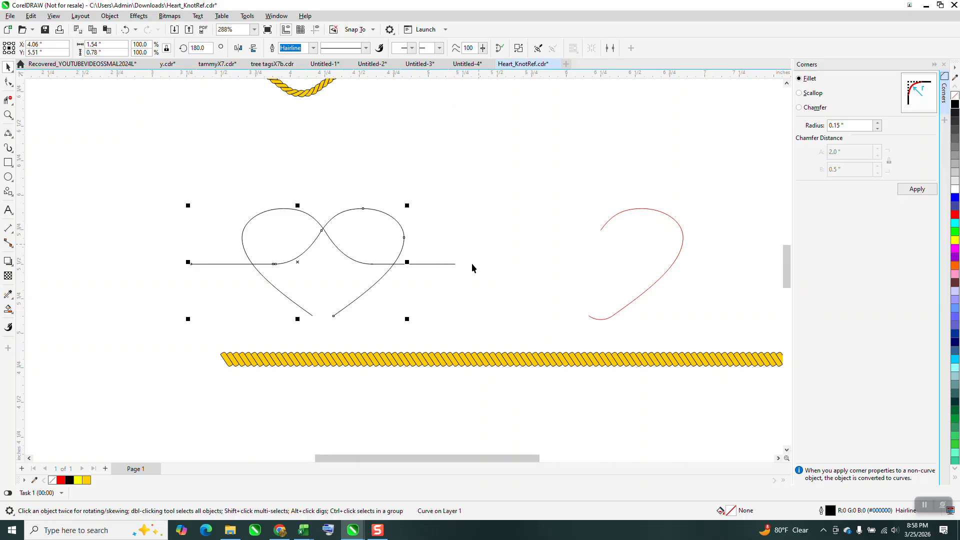
Break the red right half apart at the node beside its bottom arc, making the arc a separate curve.
left_click(603, 321)
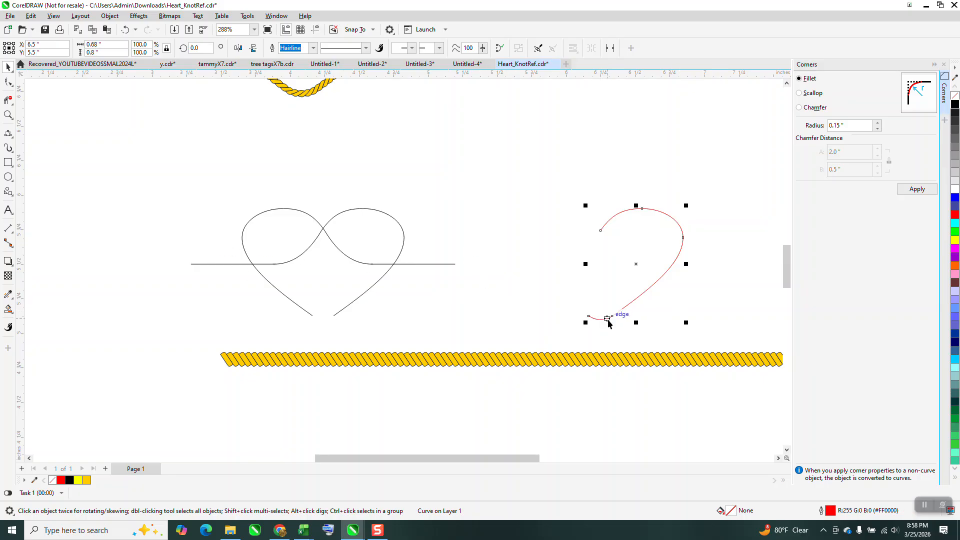
left_click(8, 115)
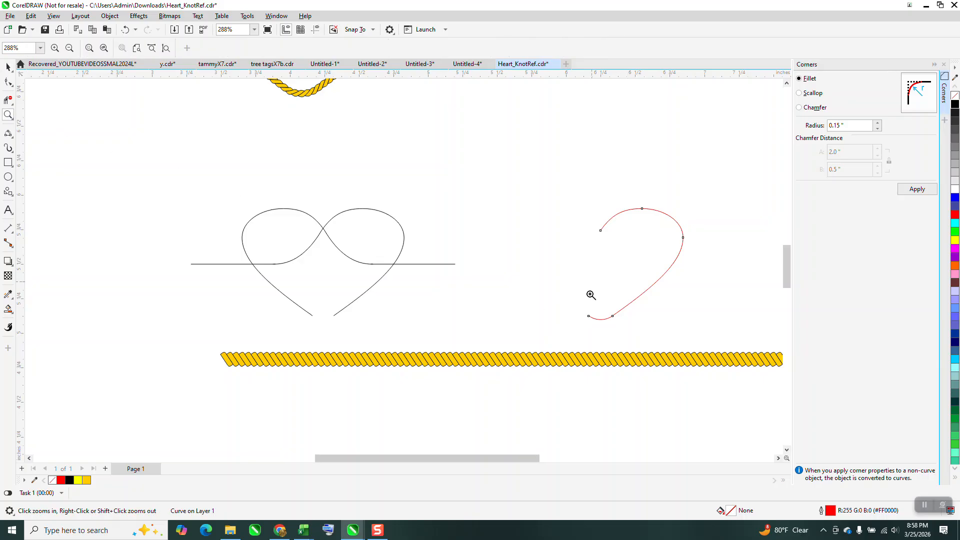
left_click_drag(589, 294, 679, 344)
left_click(9, 81)
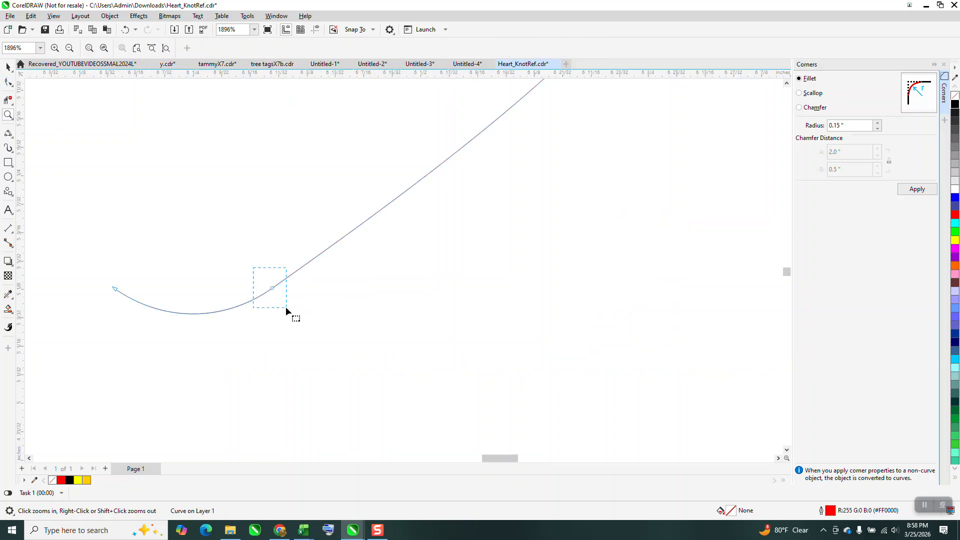
right_click(272, 288)
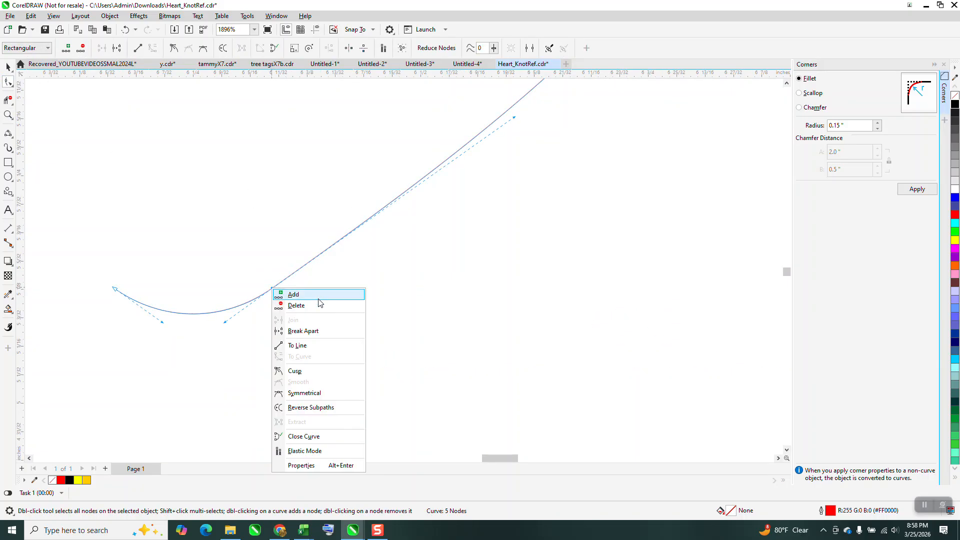
left_click(307, 330)
left_click(109, 15)
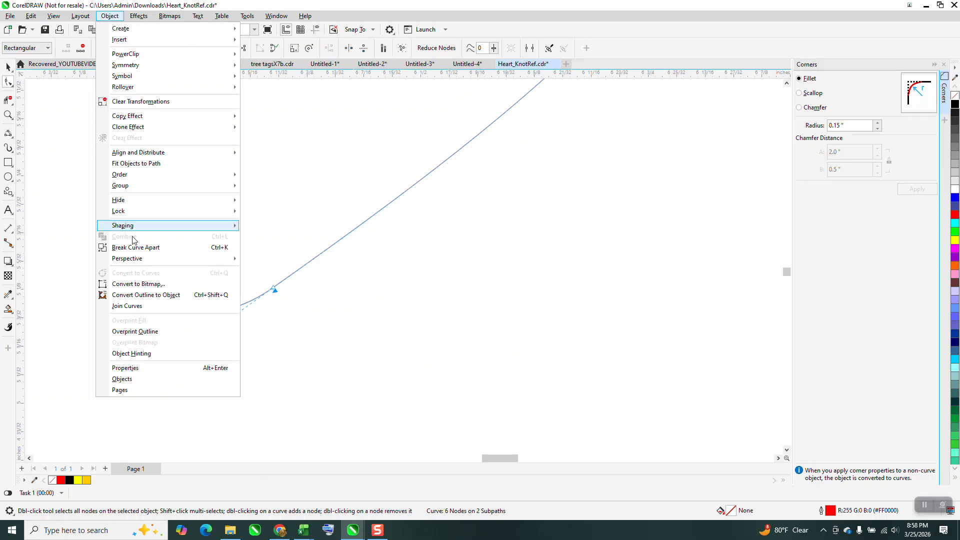
left_click(135, 248)
left_click(229, 385)
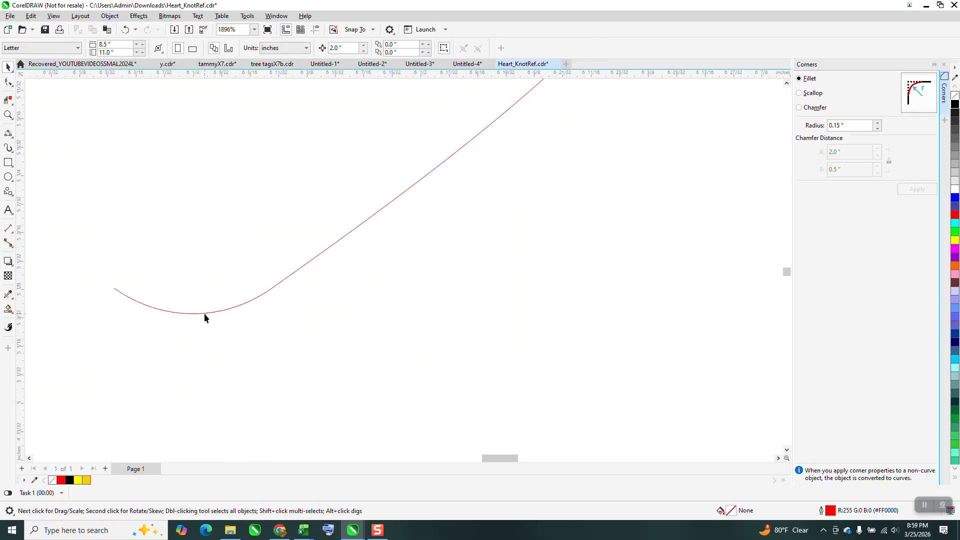
Nudge the detached red arc 2 inches left into the gap at the black heart's lower tip.
left_click(204, 313)
key("Delete")
scroll(469, 320, "down", 5)
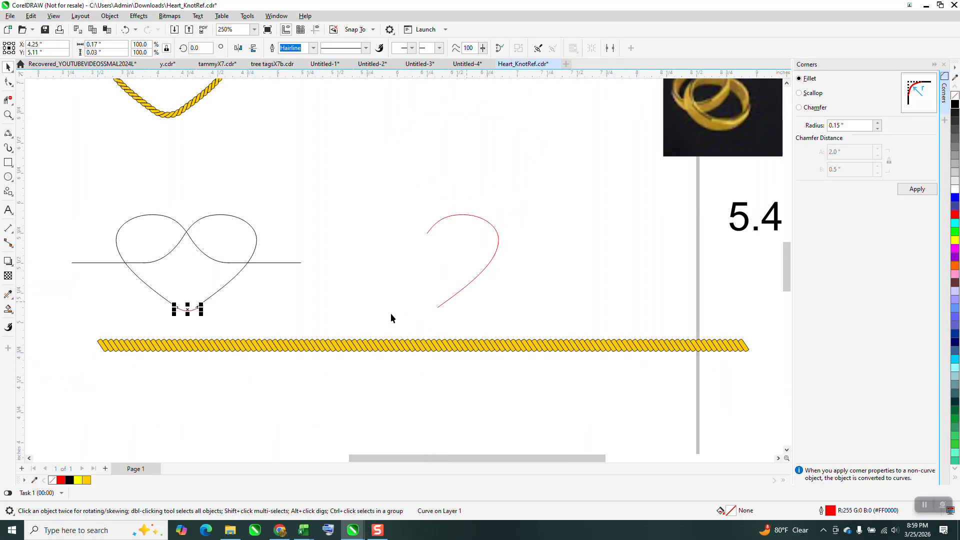
key("z")
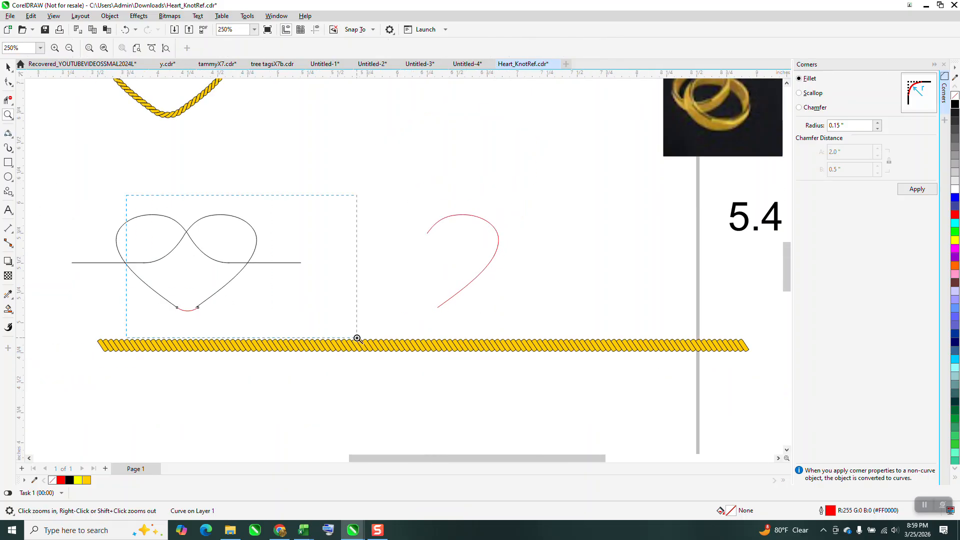
left_click_drag(357, 338, 357, 339)
left_click(7, 67)
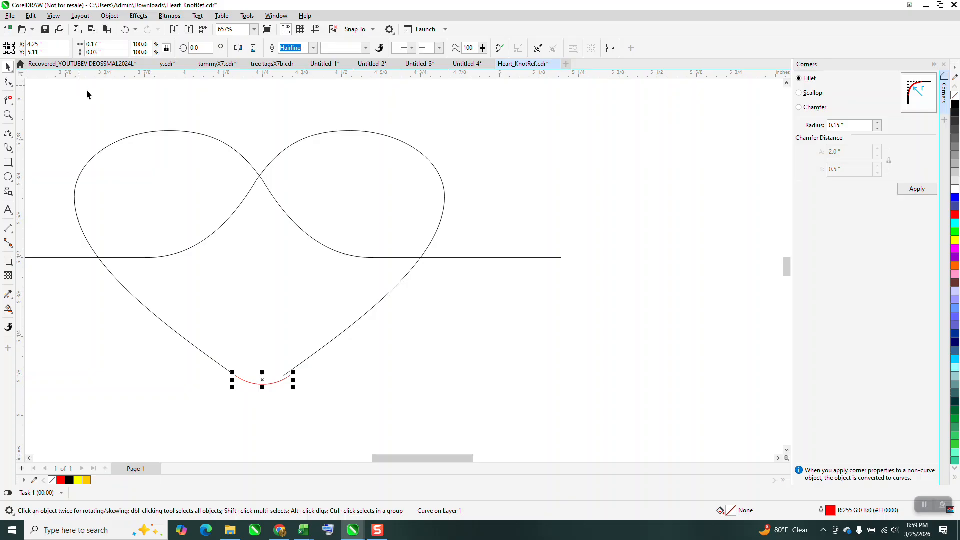
Check the red arc's fit against the ends of both black halves and delete the arc.
left_click(8, 114)
left_click_drag(188, 317, 376, 414)
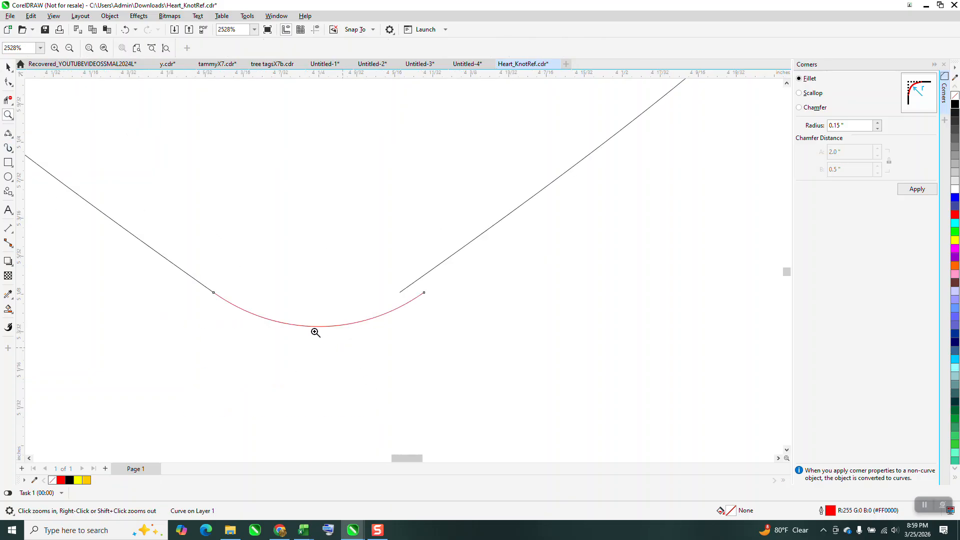
scroll(315, 333, "down", 1)
scroll(210, 280, "down", 3)
left_click(8, 67)
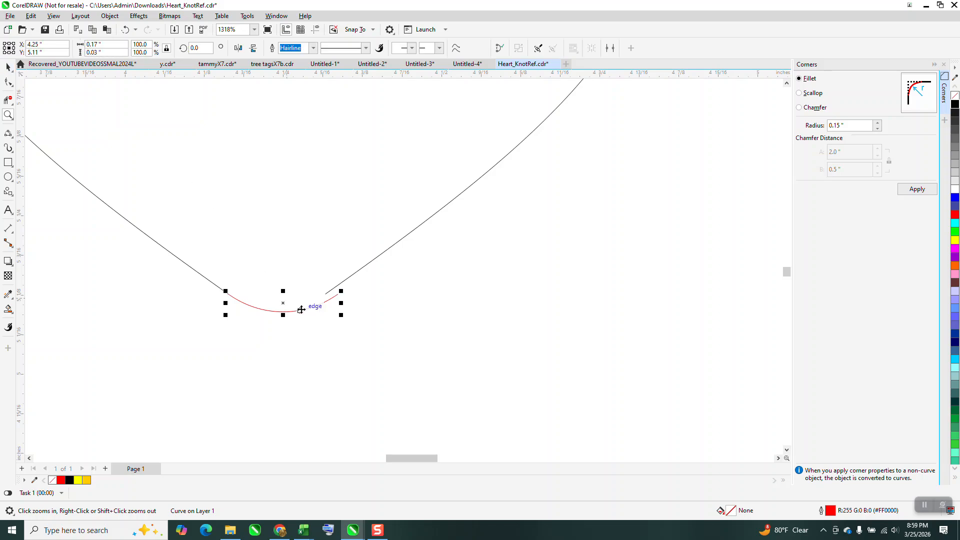
key("Delete")
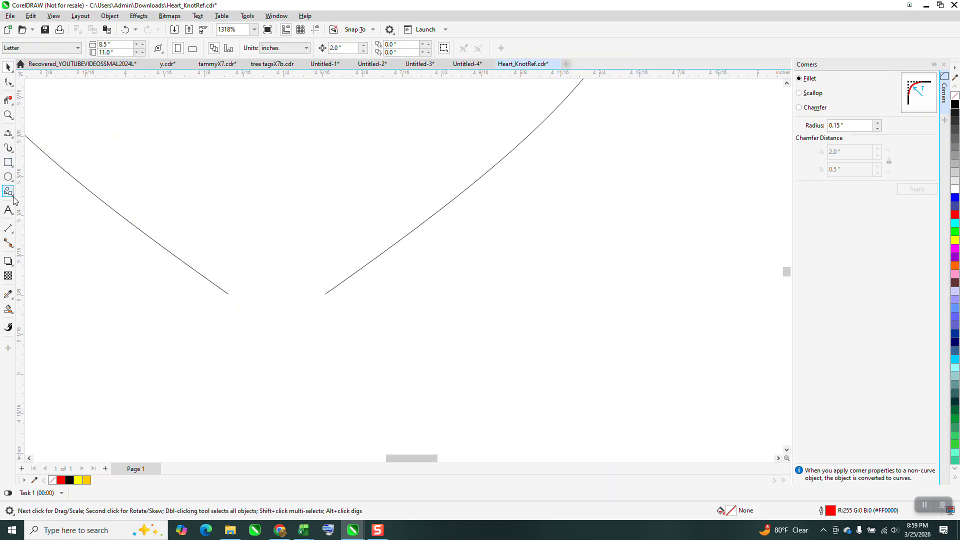
Draw a 3-point curve about 0.15 by 0.03 inches between the lower ends of both halves, rounding the heart's tip.
left_click(8, 132)
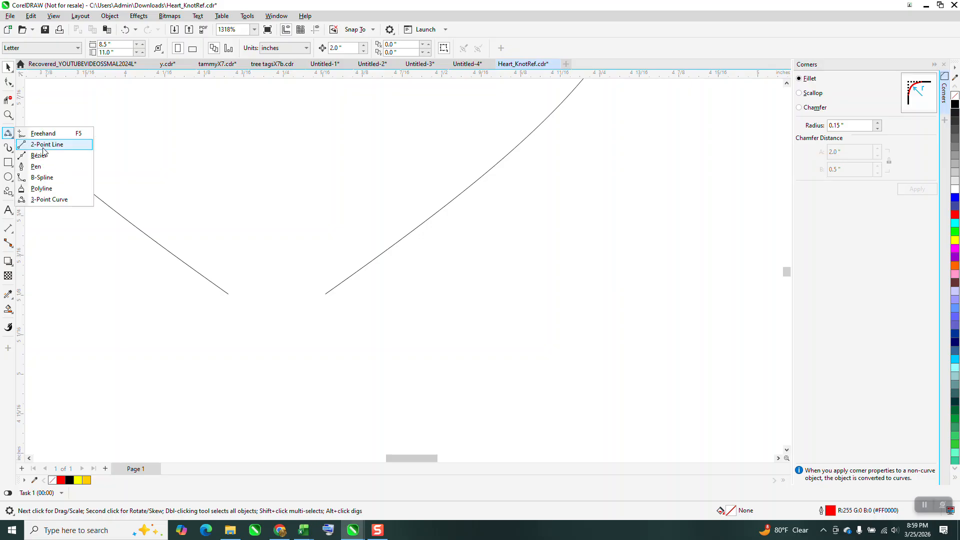
left_click(46, 200)
left_click_drag(228, 294, 326, 295)
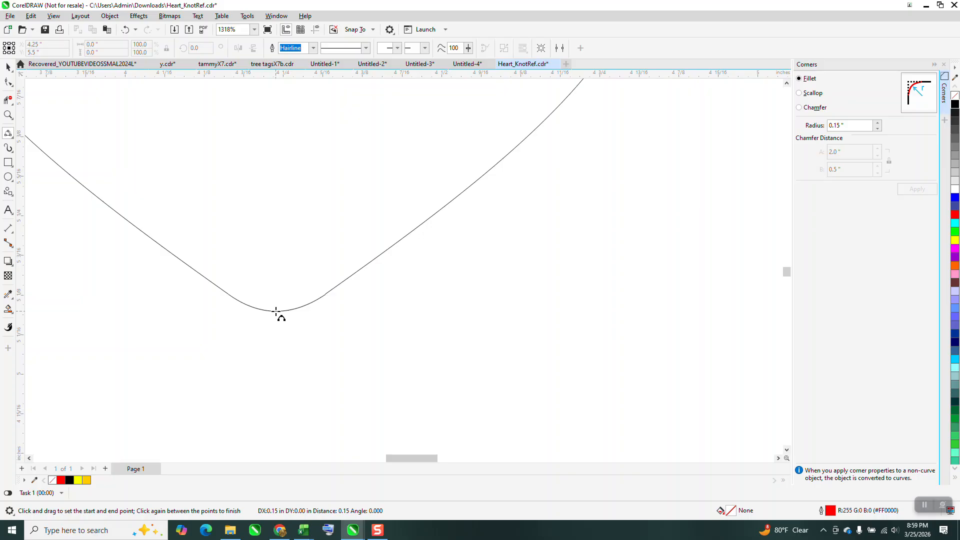
left_click(276, 311)
scroll(272, 343, "down", 3)
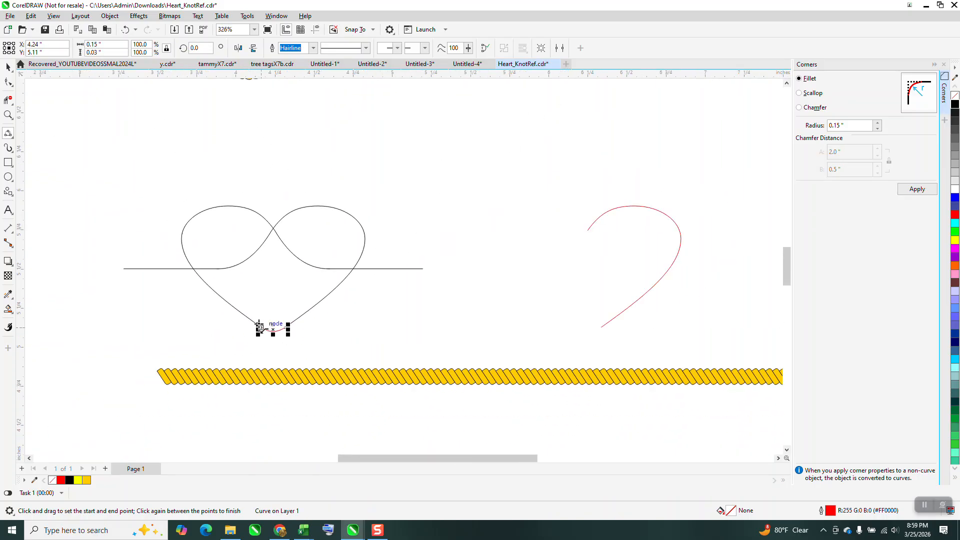
Move the mirrored right half away from the heart to show it is separate, and undo the move.
key("space")
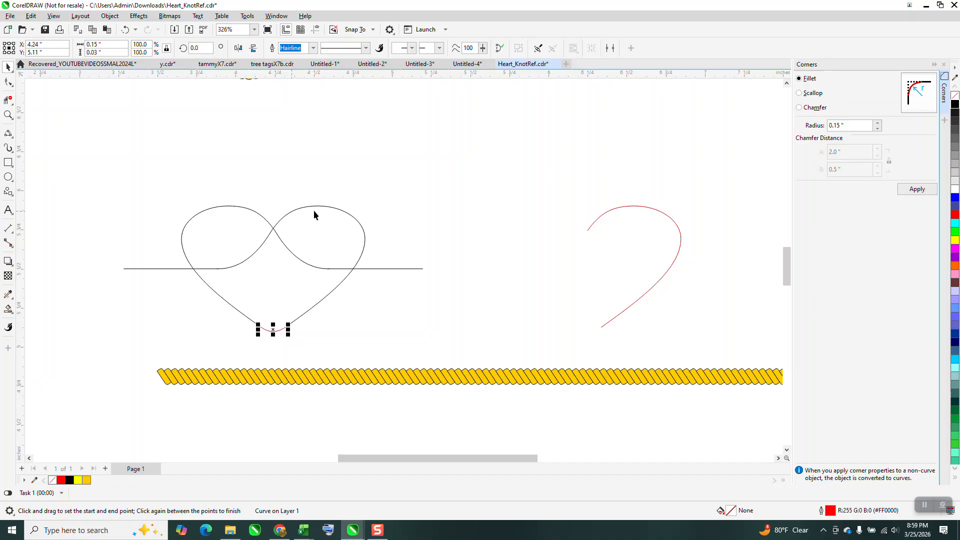
left_click_drag(316, 207, 414, 204)
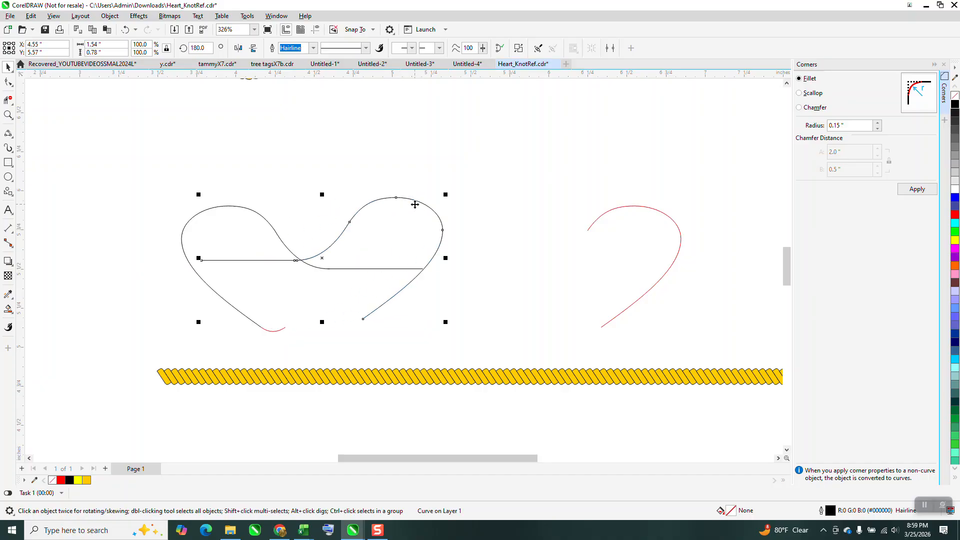
left_click(126, 30)
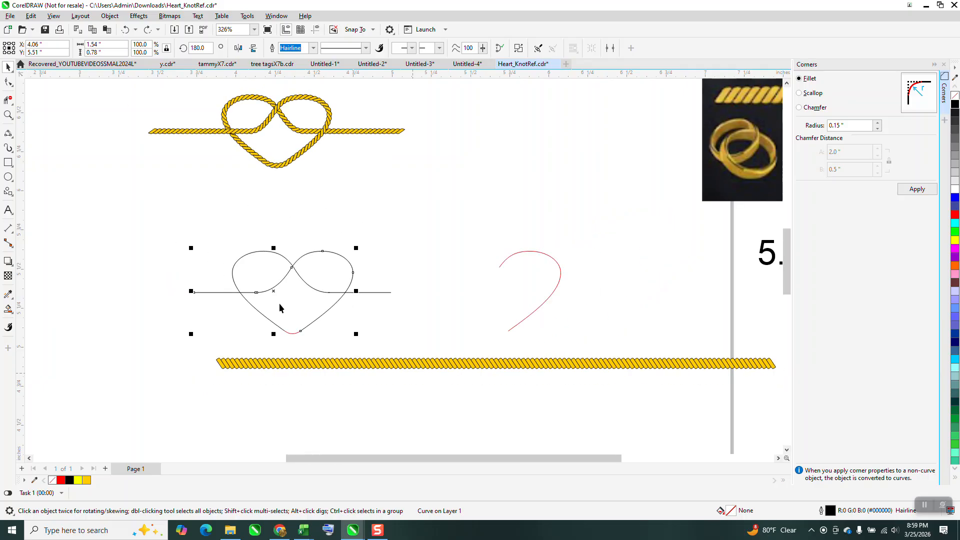
Join the mirrored half's adjacent end nodes at the notch and at the line using Join Curves with Extend and 0.1" tolerance.
scroll(278, 307, "down", 5)
left_click(8, 115)
left_click_drag(182, 171, 375, 246)
scroll(364, 233, "down", 4)
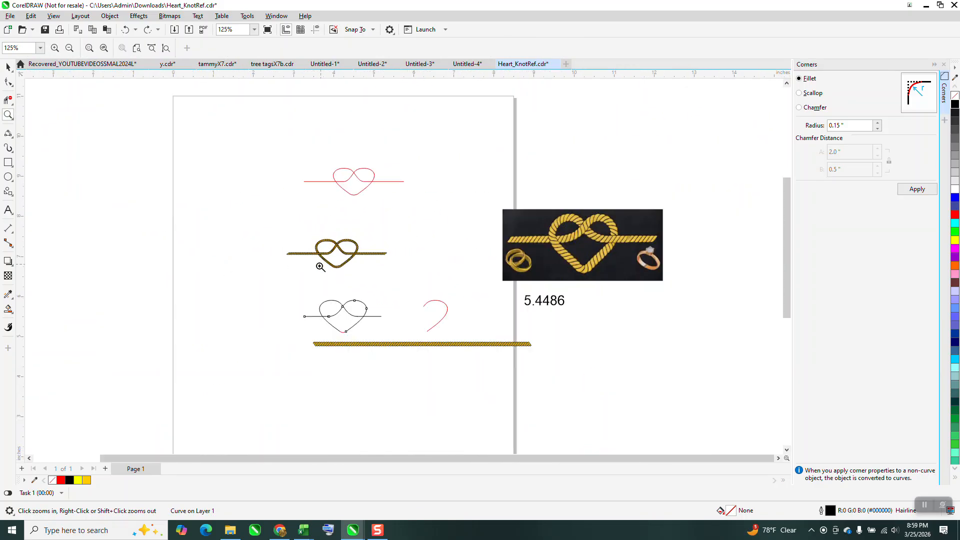
left_click_drag(293, 285, 397, 349)
left_click(9, 82)
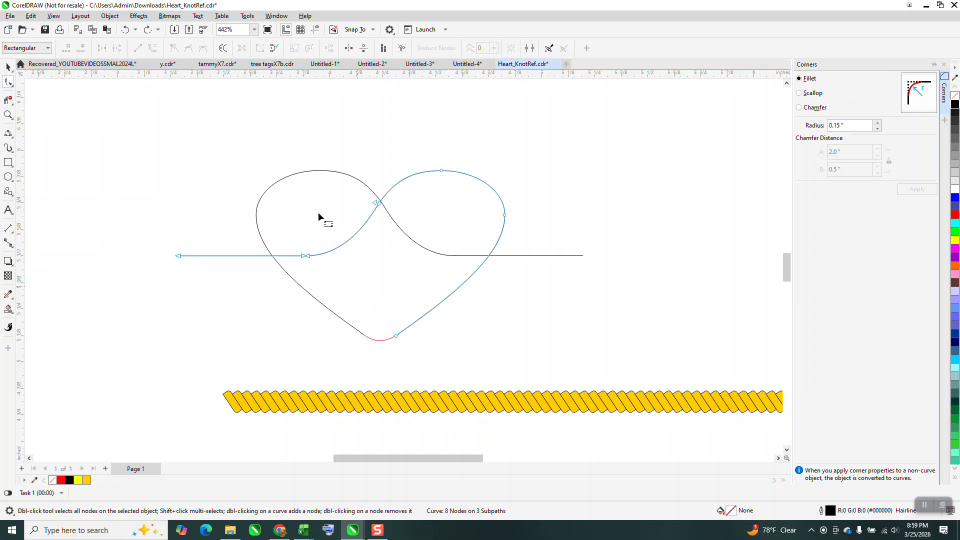
left_click_drag(283, 175, 389, 272)
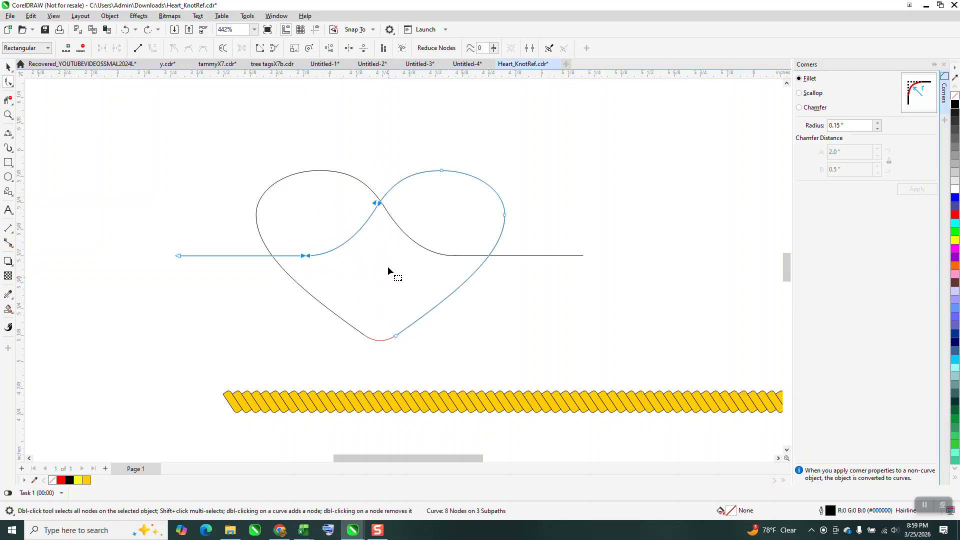
left_click(276, 16)
mouse_move(301, 154)
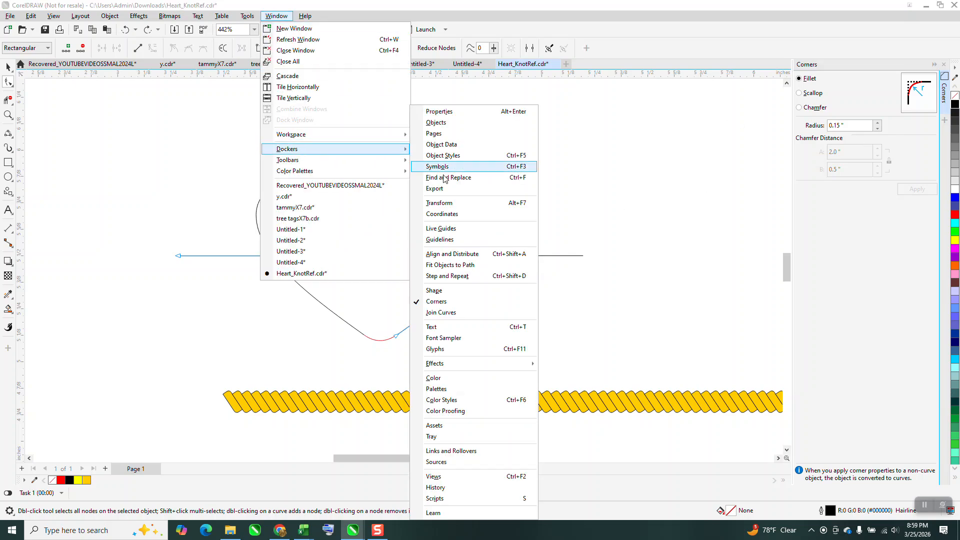
left_click(443, 313)
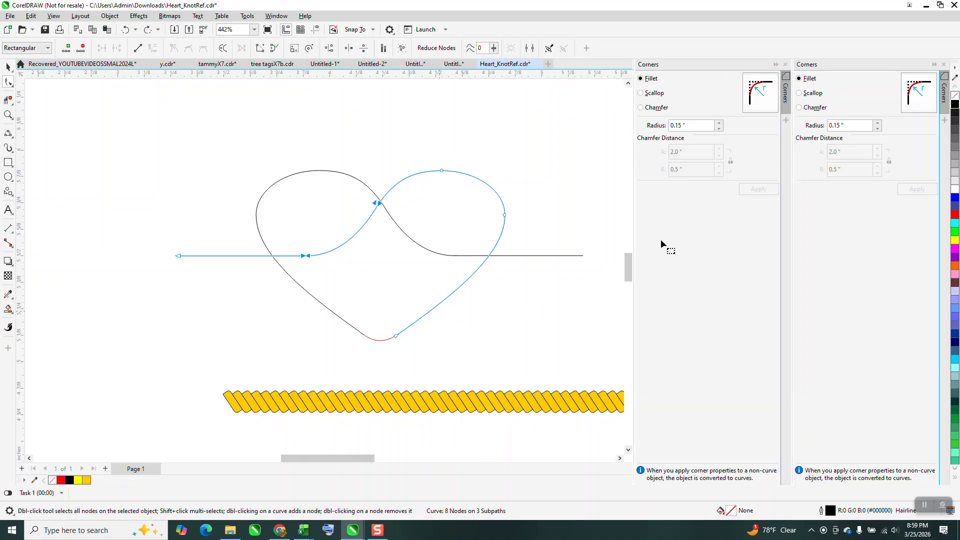
left_click(879, 160)
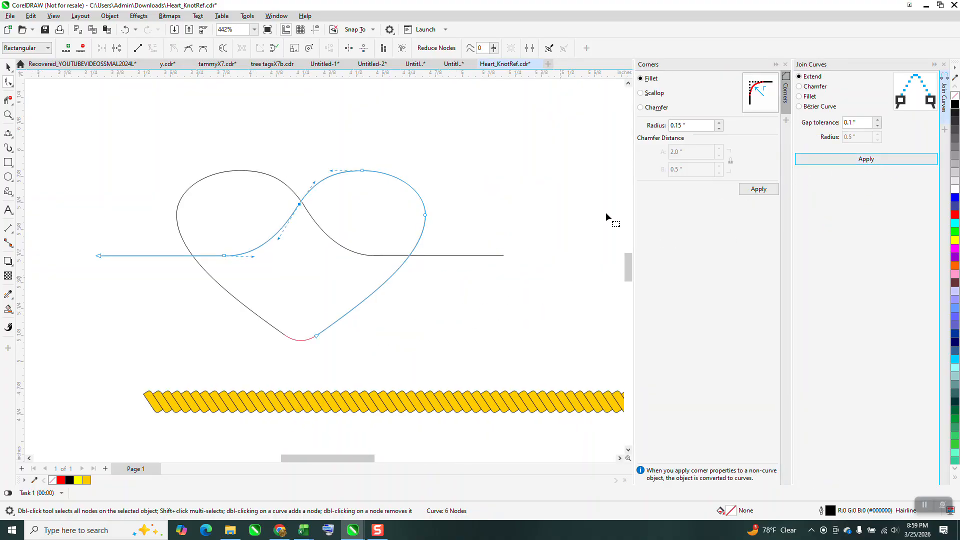
Join the bottom arc to both heart halves, and join the left half's connecting curve to the right-hand horizontal line.
left_click(317, 335)
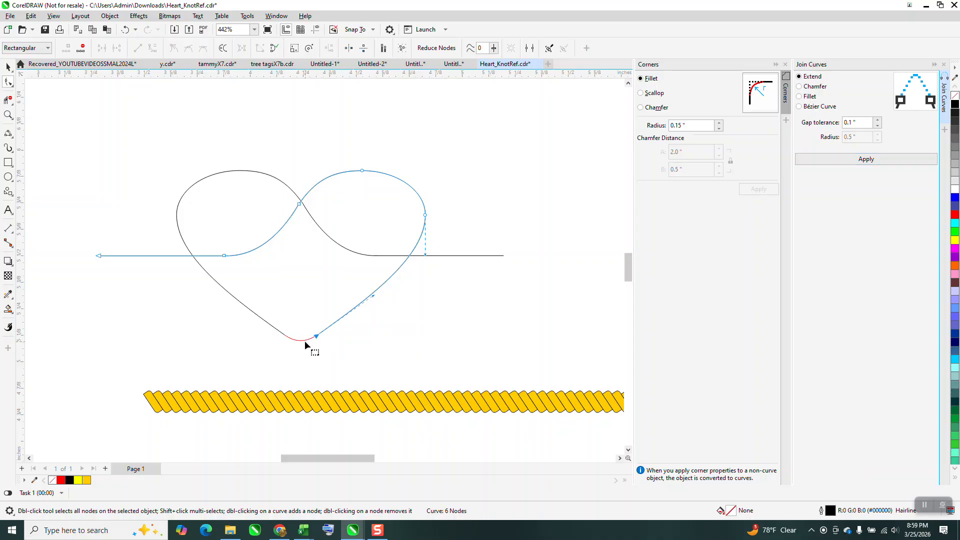
left_click(305, 340)
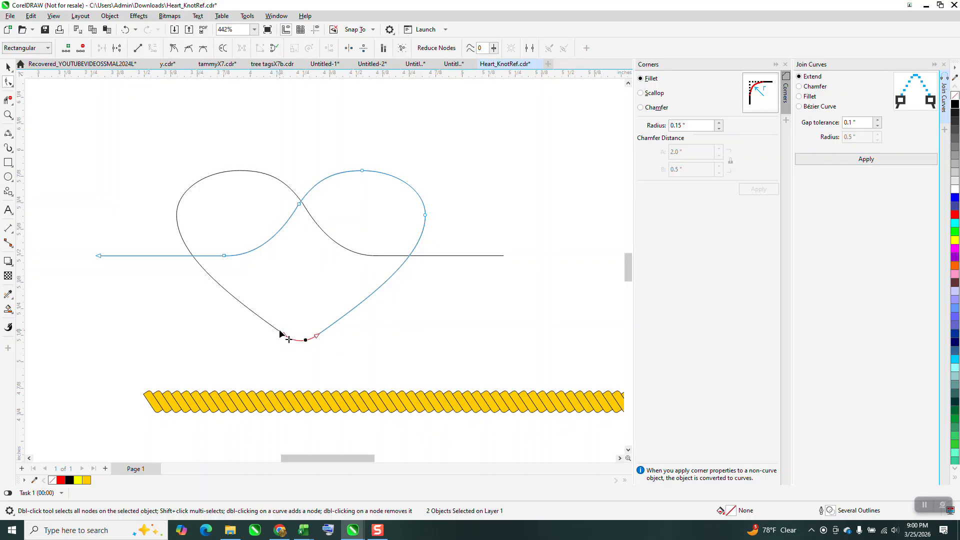
left_click_drag(257, 315, 360, 379)
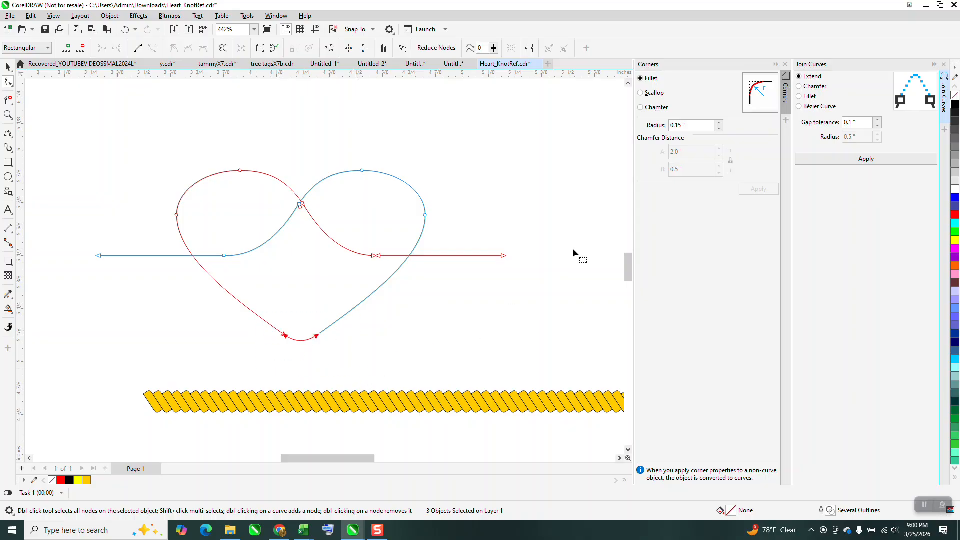
left_click(865, 160)
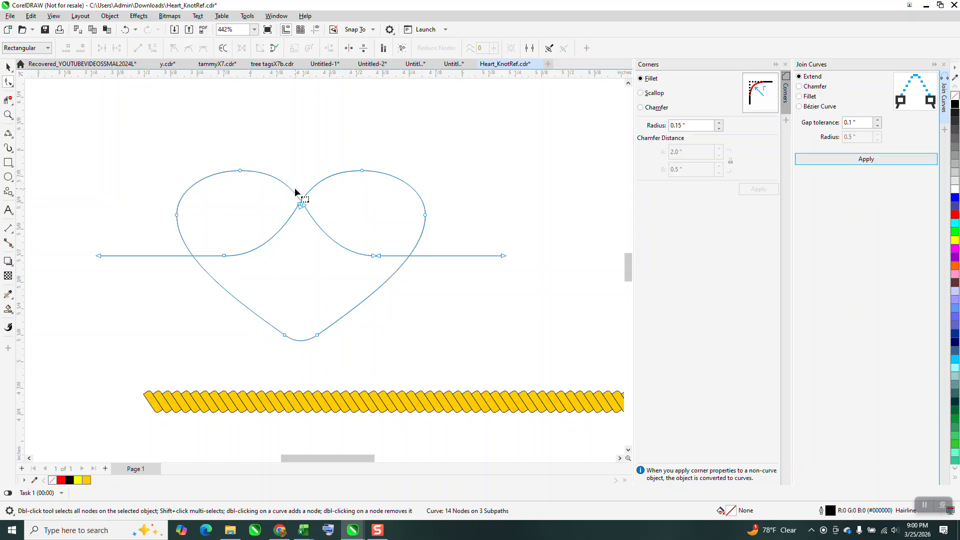
left_click_drag(349, 247, 397, 280)
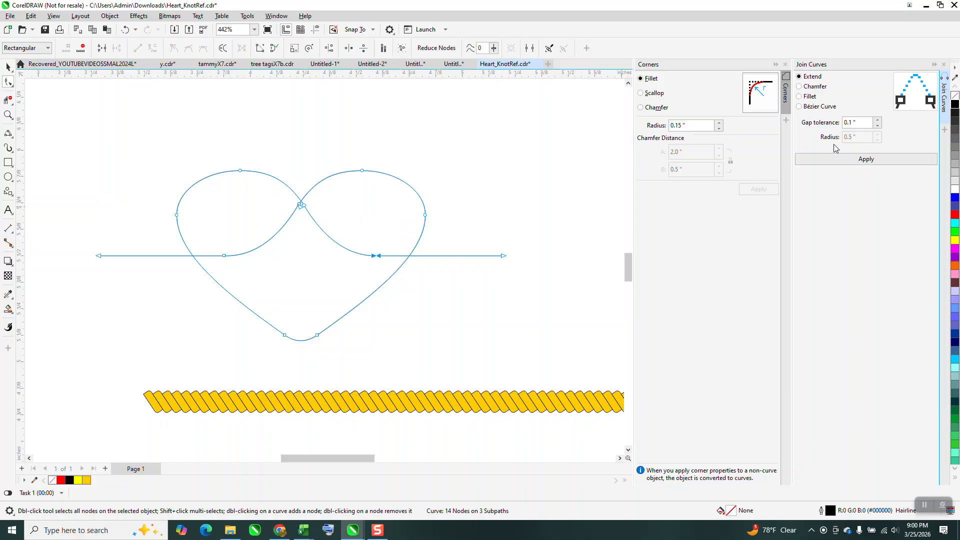
left_click(873, 159)
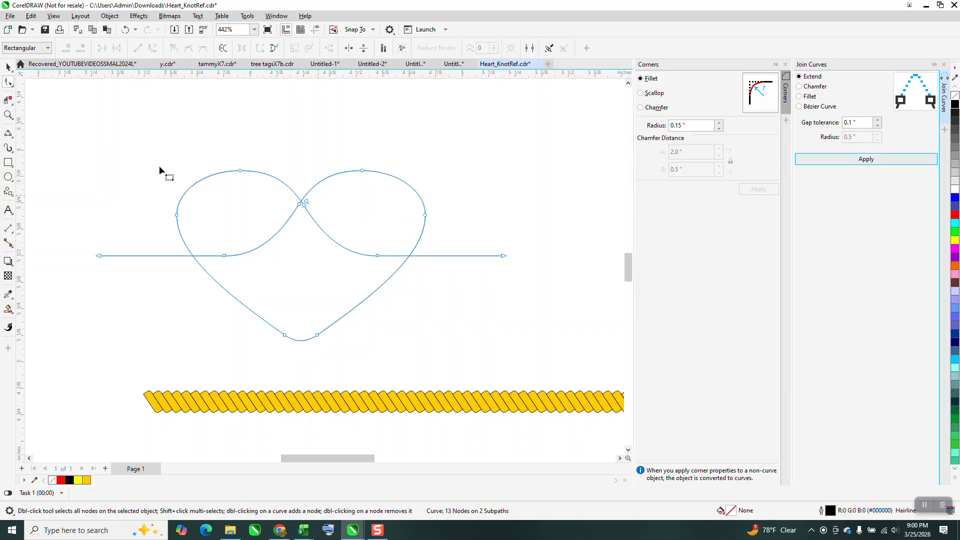
Move the whole heart curve about 0.3 inches sideways to check that its parts hold together, and undo the move.
key("space")
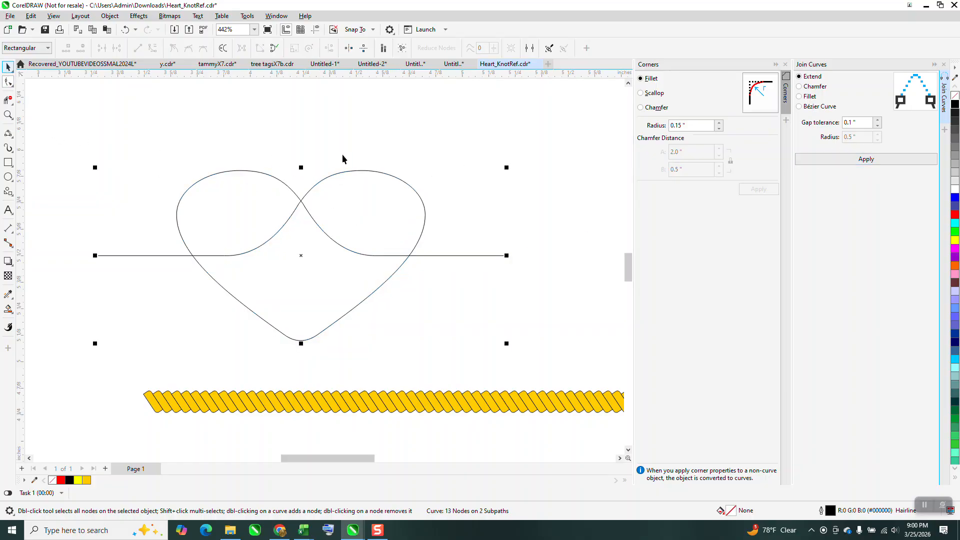
left_click_drag(365, 171, 426, 177)
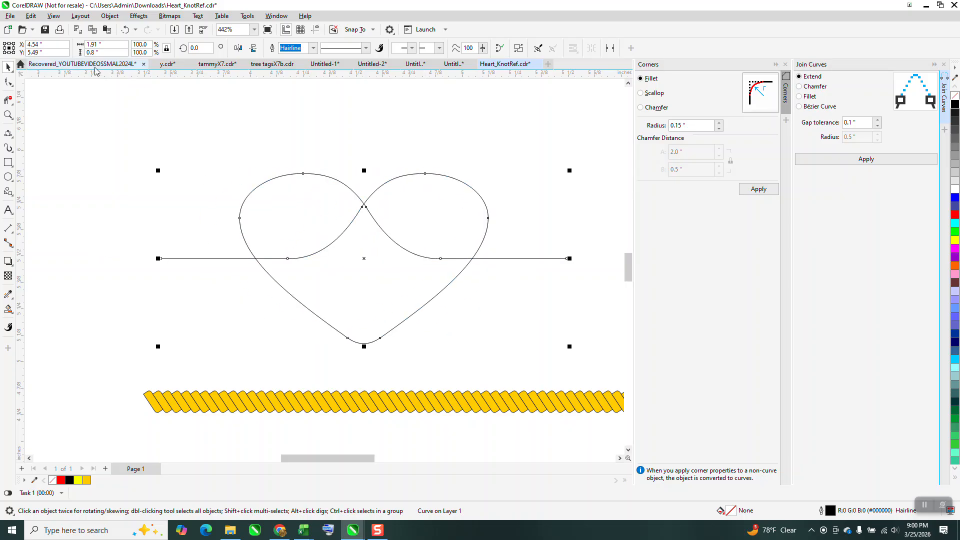
left_click(126, 30)
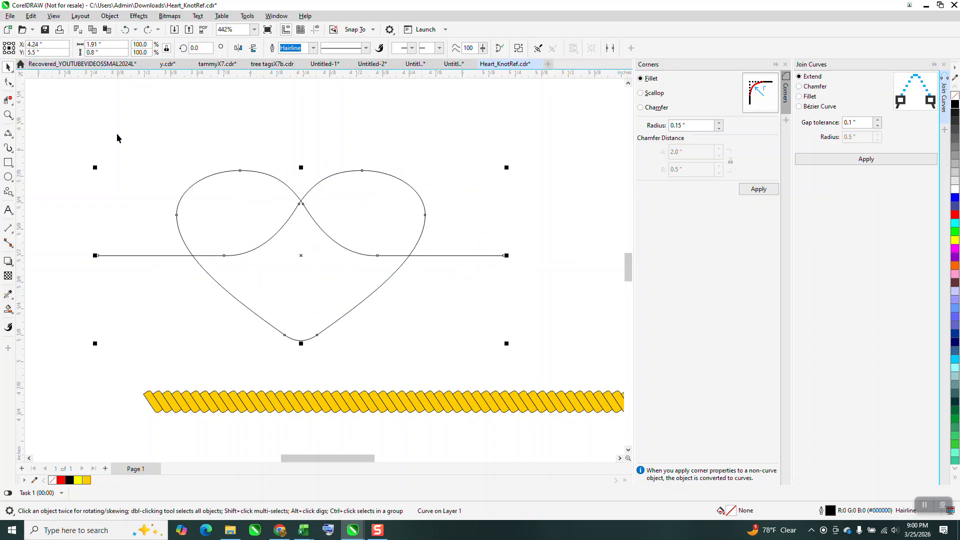
Join the two remaining open end nodes just below the heart's notch crossing using Join Curves with Extend and 0.1" gap tolerance.
left_click(7, 84)
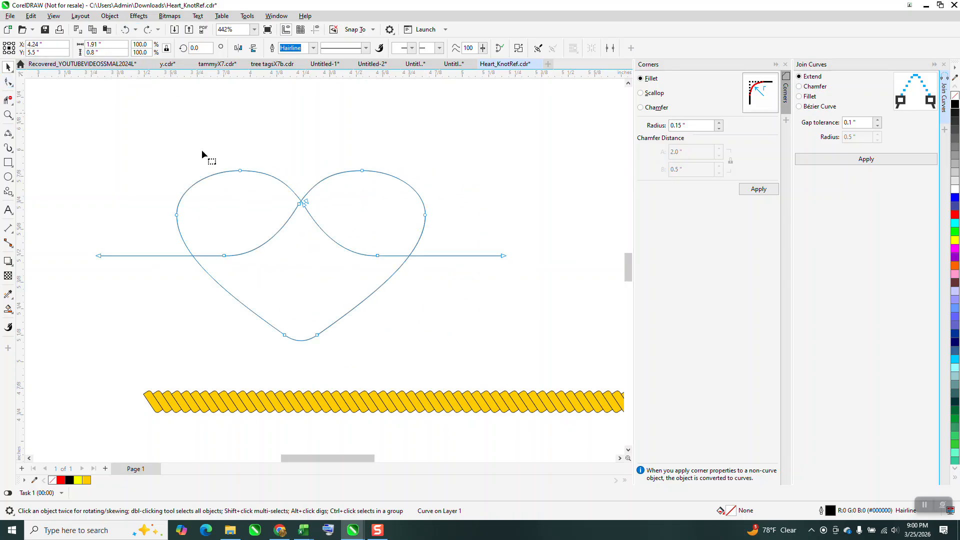
left_click(8, 114)
left_click_drag(317, 210, 320, 213)
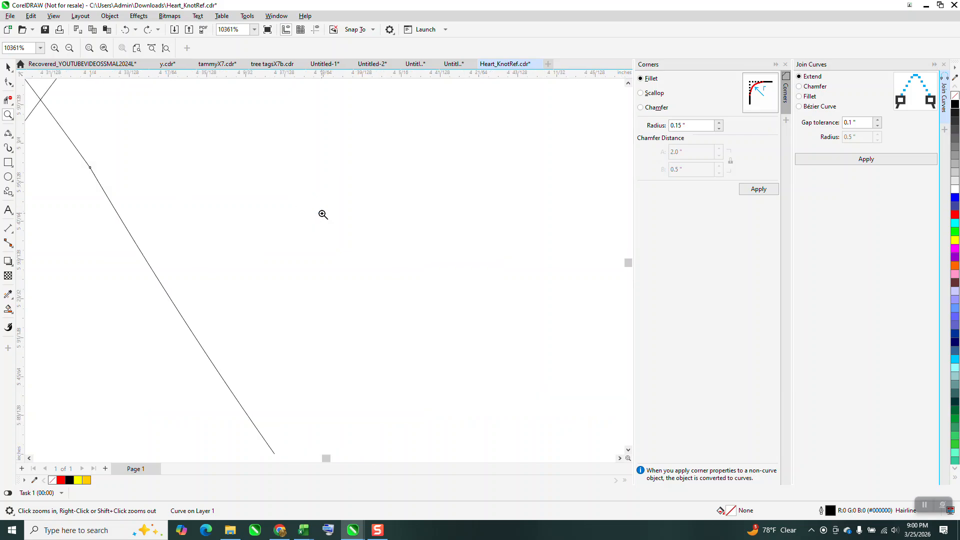
left_click(8, 83)
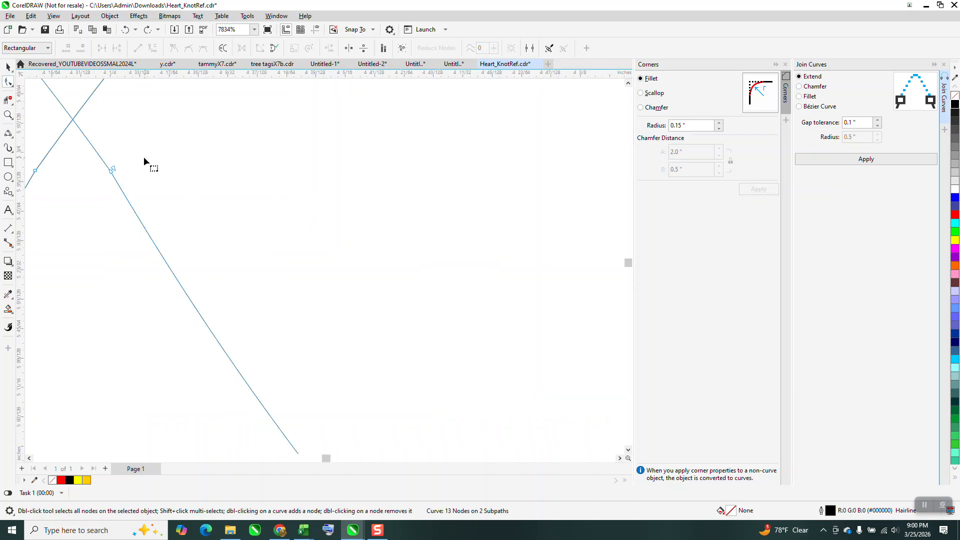
left_click_drag(126, 147, 95, 197)
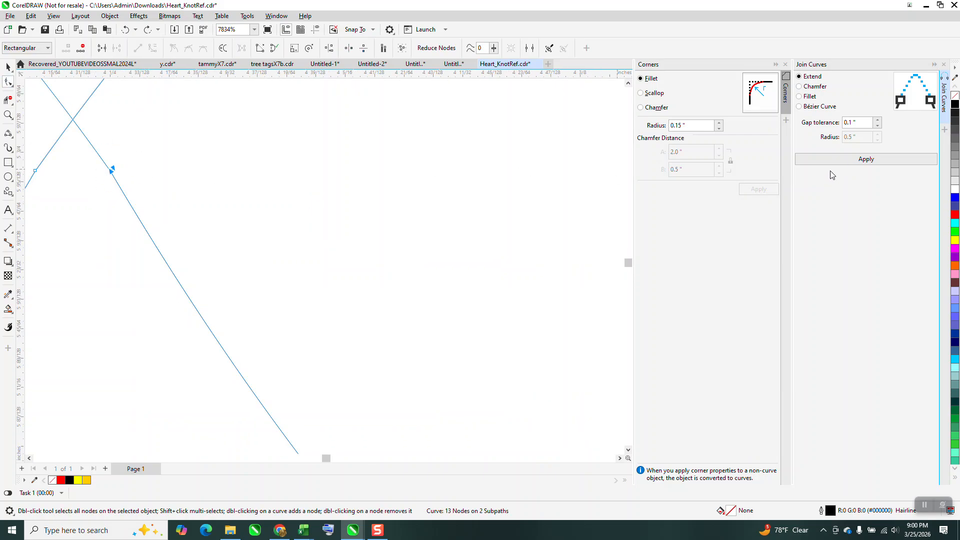
left_click(841, 161)
scroll(500, 219, "down", 1)
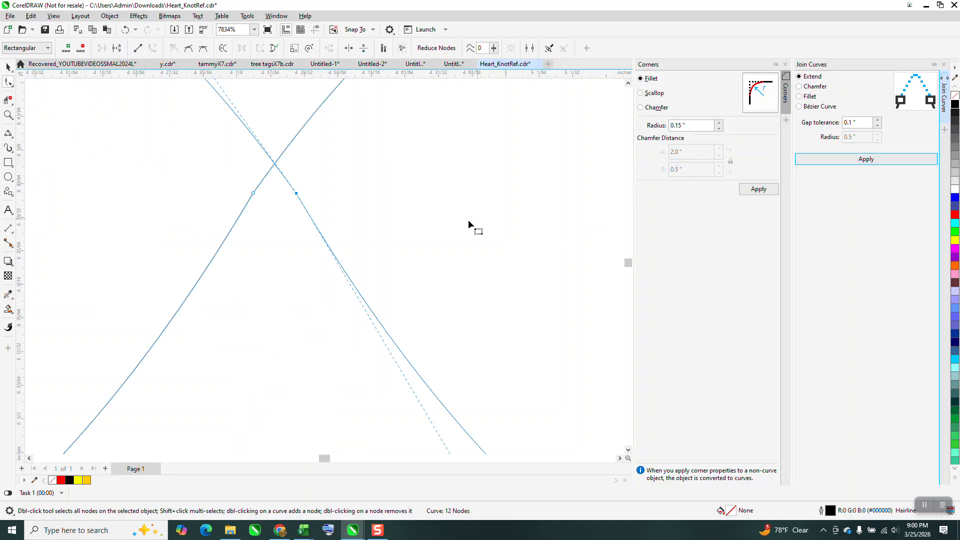
scroll(468, 220, "down", 6)
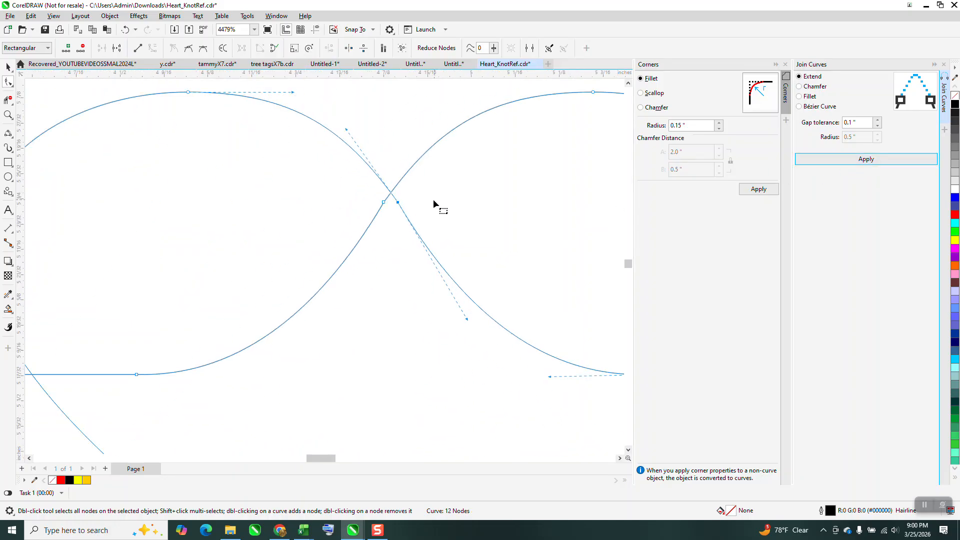
Delete the leftover red half-heart curve beside the joined heart outline.
left_click(8, 66)
scroll(101, 127, "down", 1)
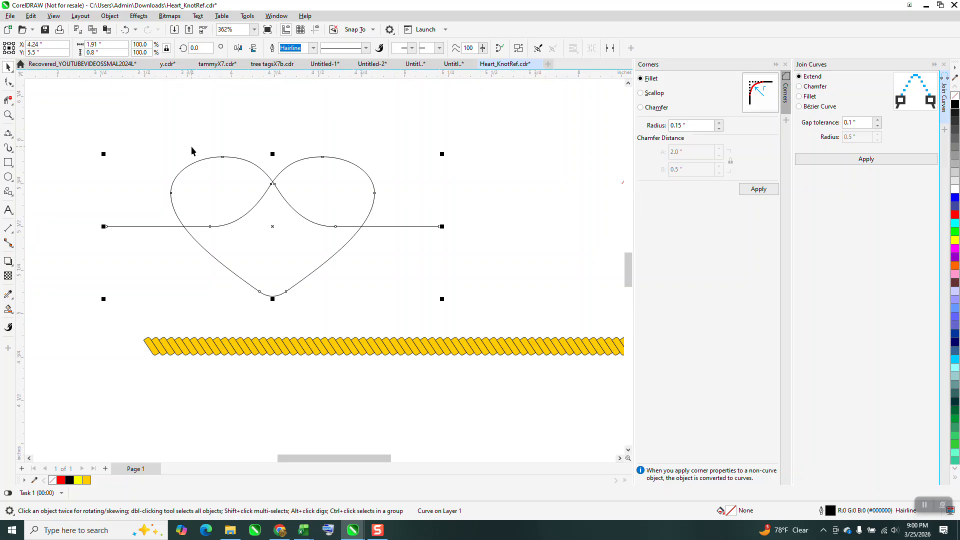
scroll(311, 230, "down", 1)
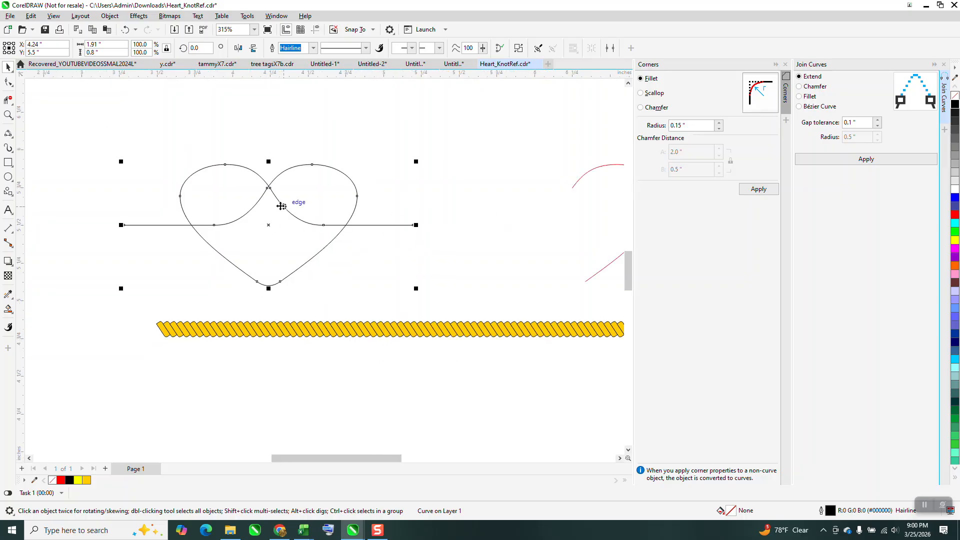
scroll(368, 235, "down", 2)
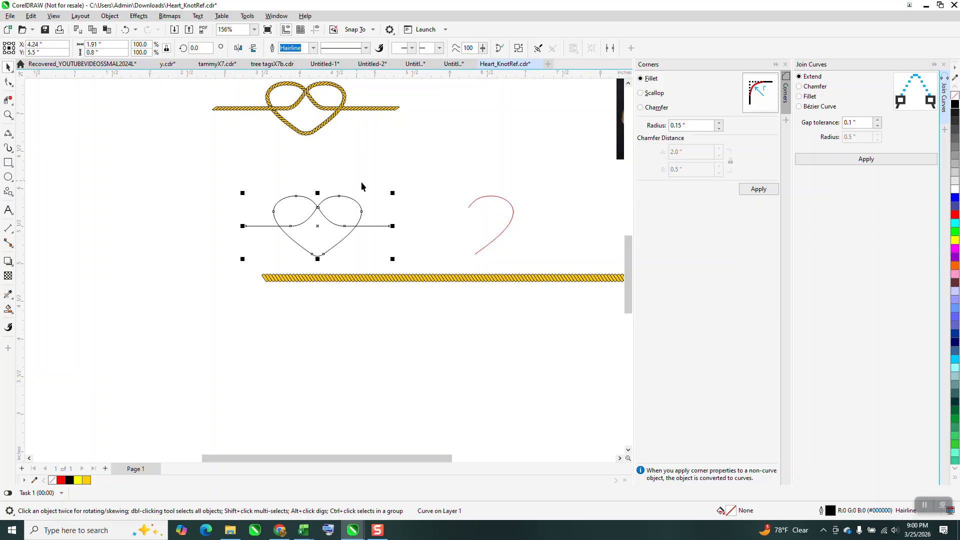
left_click(488, 197)
key("Delete")
Examine the rope twist in the reference photo, the straight rope strip and the finished rope knot, and view the joined heart outline.
scroll(342, 224, "down", 1)
scroll(342, 224, "down", 1)
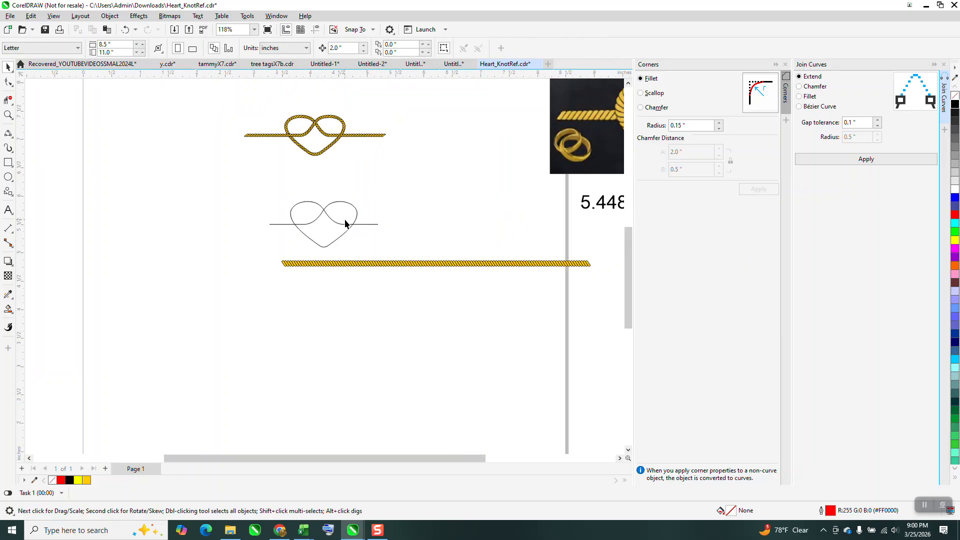
scroll(340, 235, "down", 1)
left_click(9, 116)
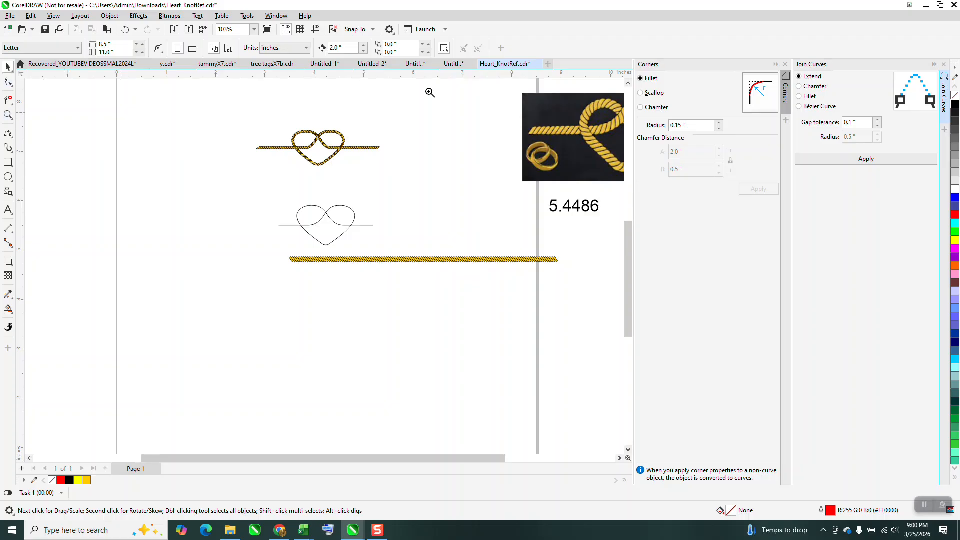
left_click_drag(500, 109, 611, 160)
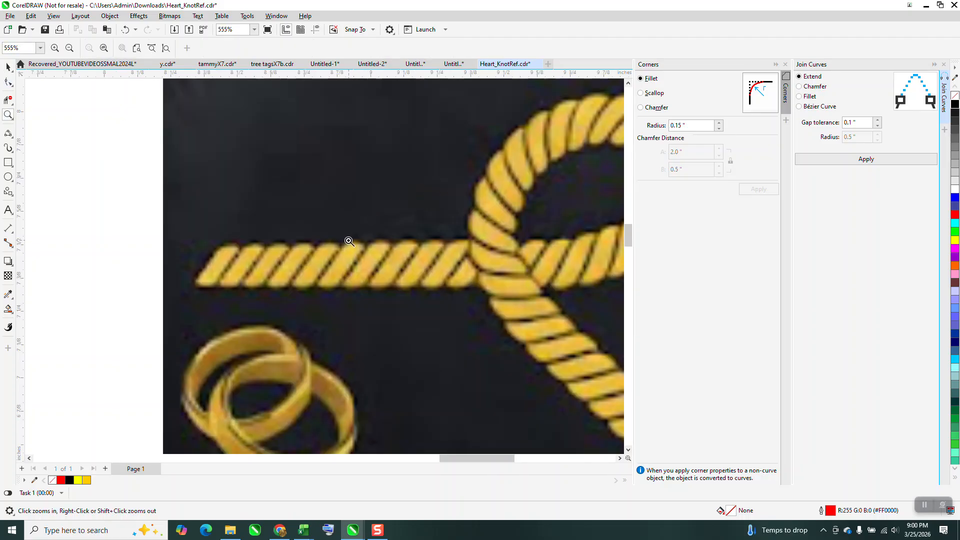
scroll(342, 230, "down", 2)
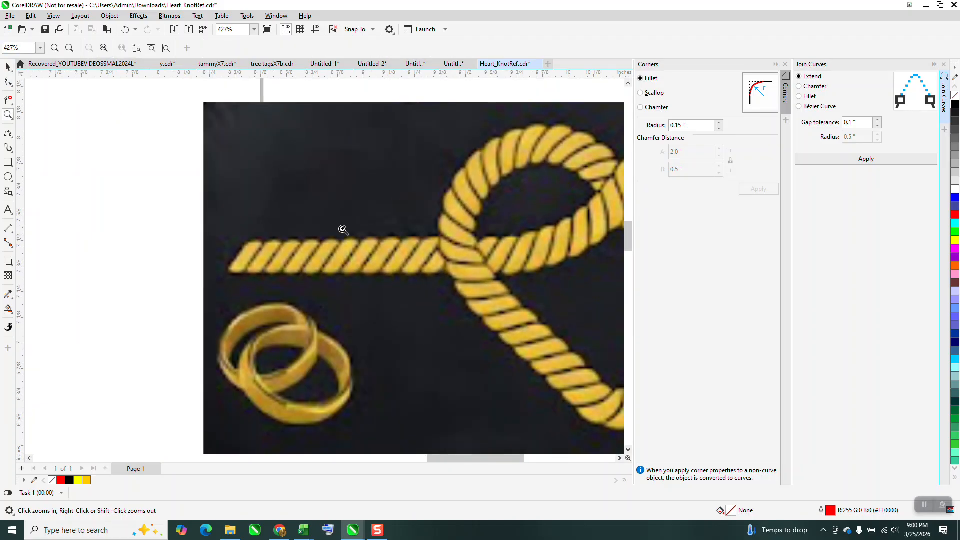
scroll(381, 242, "down", 5)
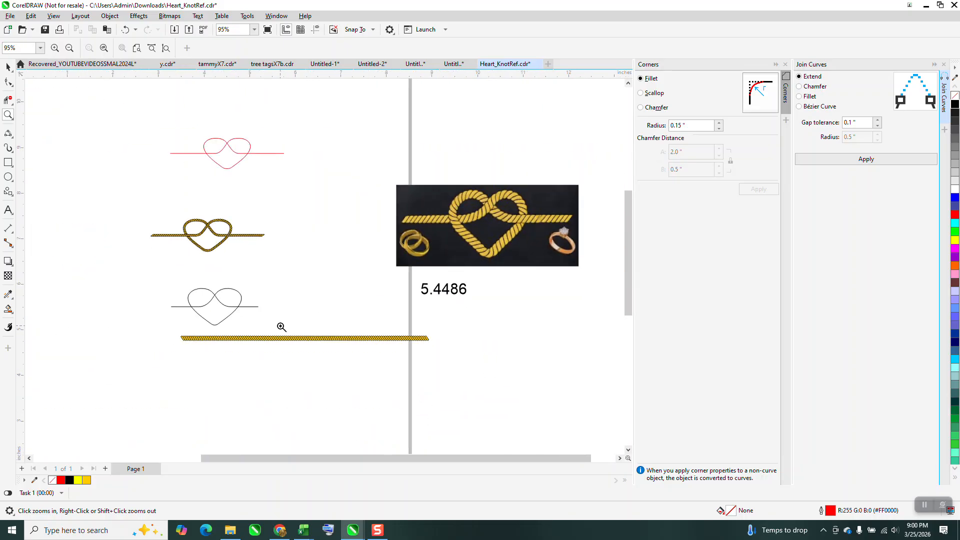
left_click_drag(282, 327, 315, 353)
scroll(324, 279, "down", 8)
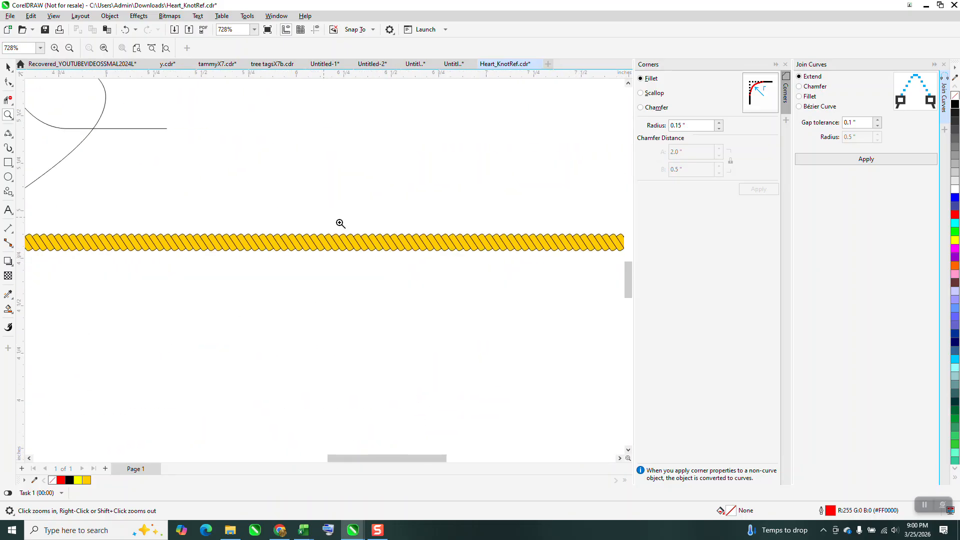
left_click_drag(232, 161, 281, 186)
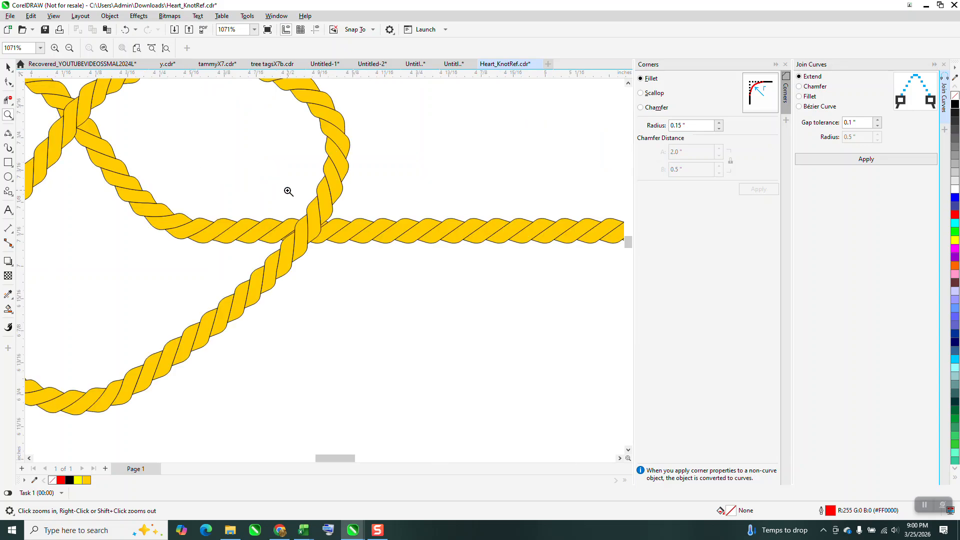
scroll(289, 192, "down", 7)
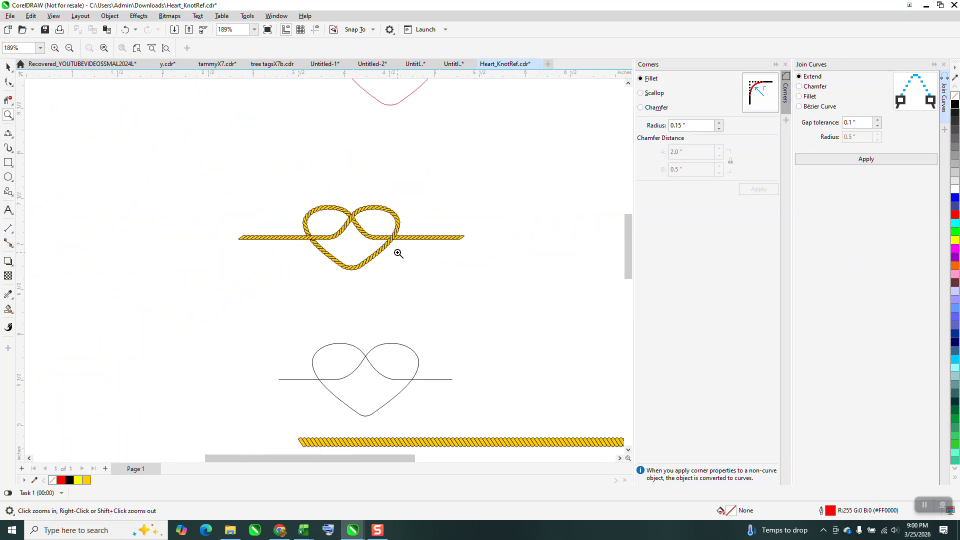
scroll(381, 252, "down", 1)
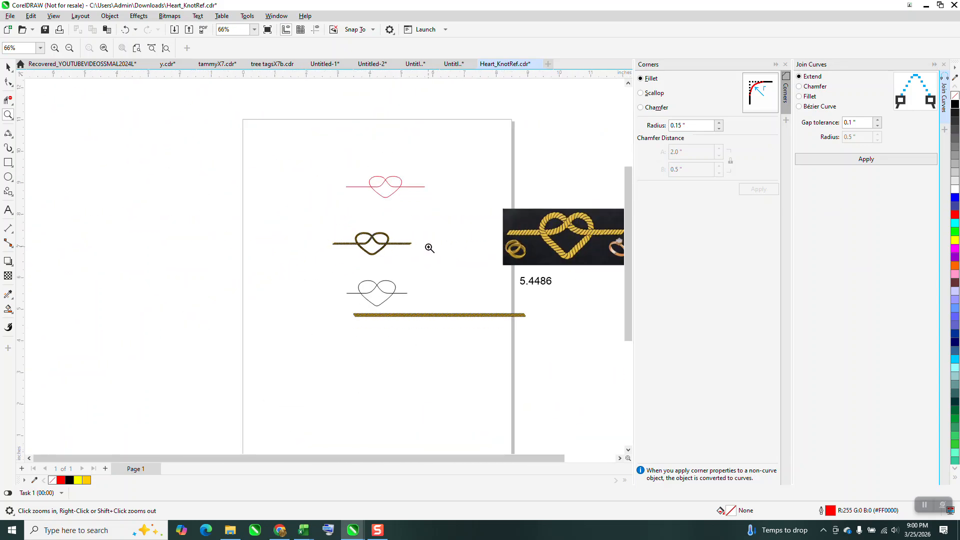
left_click_drag(340, 263, 423, 306)
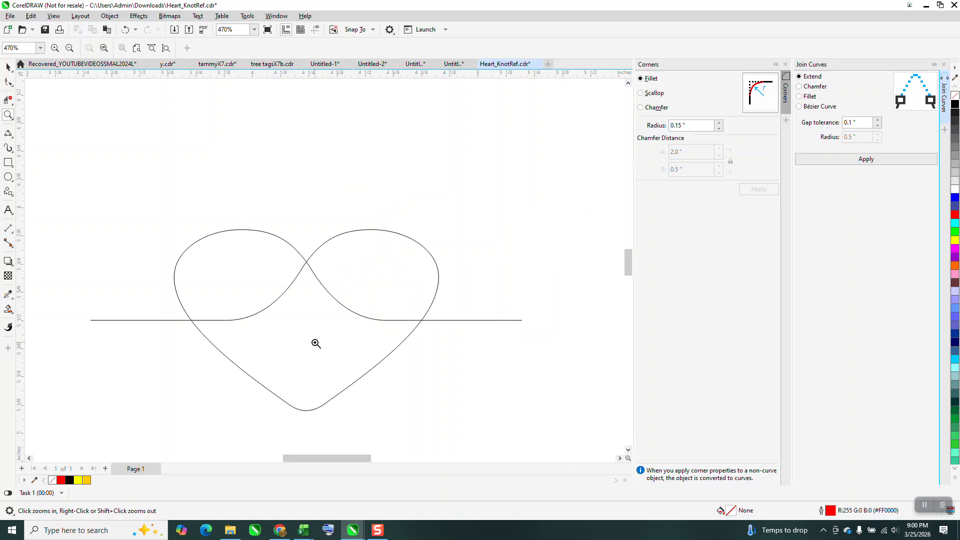